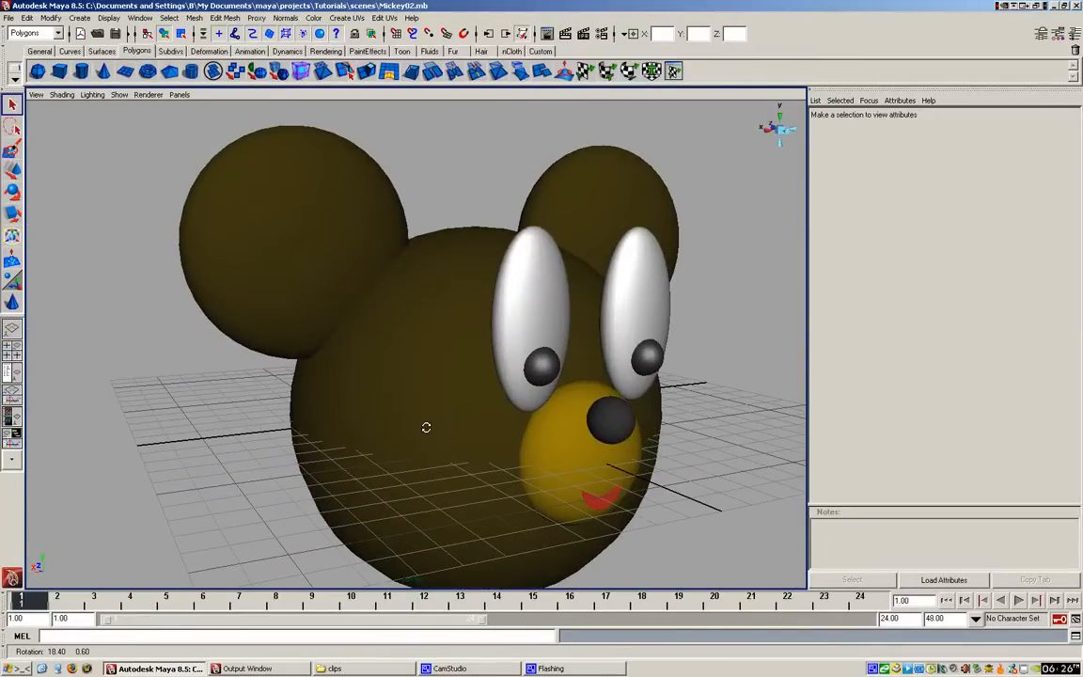
# Switch from the single perspective view to the four-view layout and bring up the Rendering shelf tools.
pyautogui.keyDown('alt'); pyautogui.moveTo(507, 466); pyautogui.dragTo(504, 436); pyautogui.keyUp('alt')
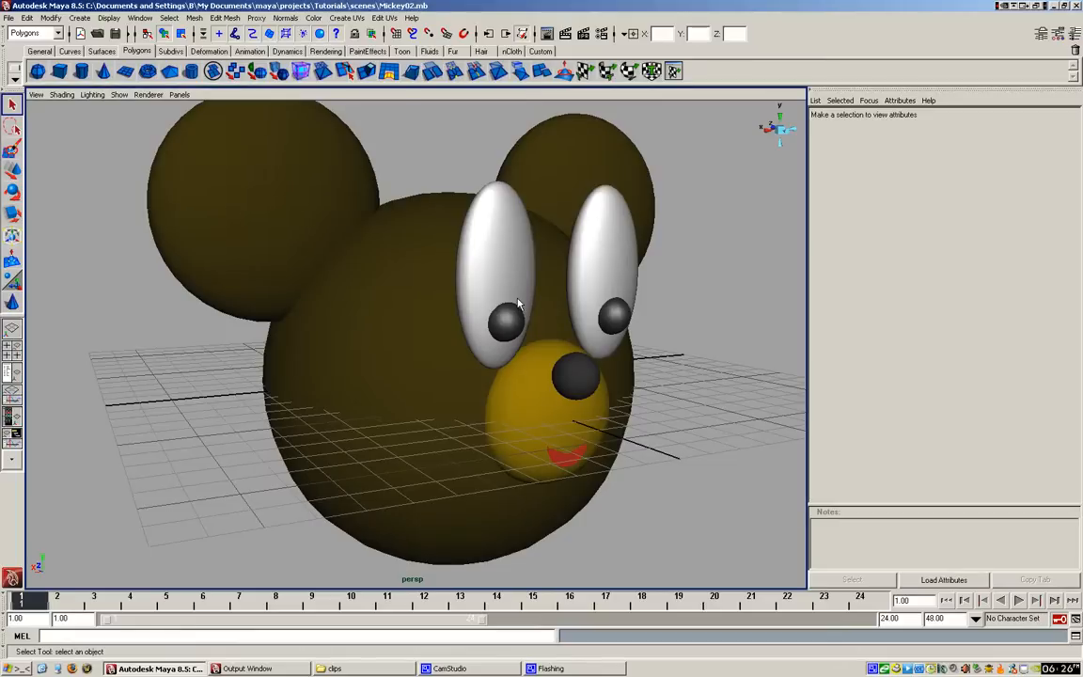
pyautogui.hotkey('ctrl', 'a')
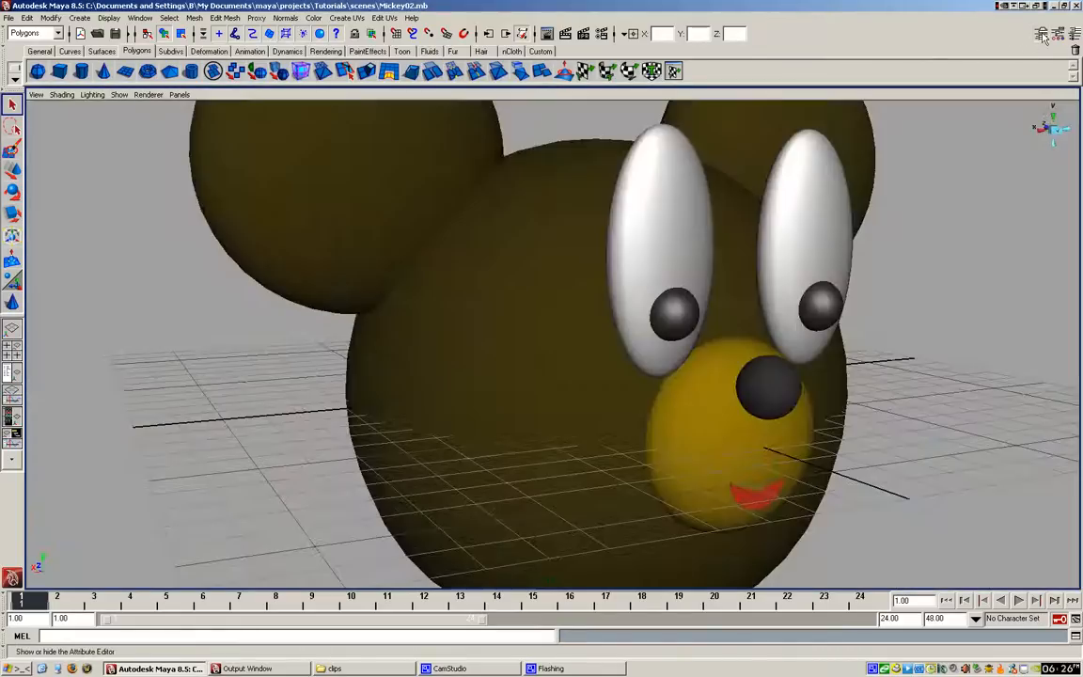
pyautogui.press('space')
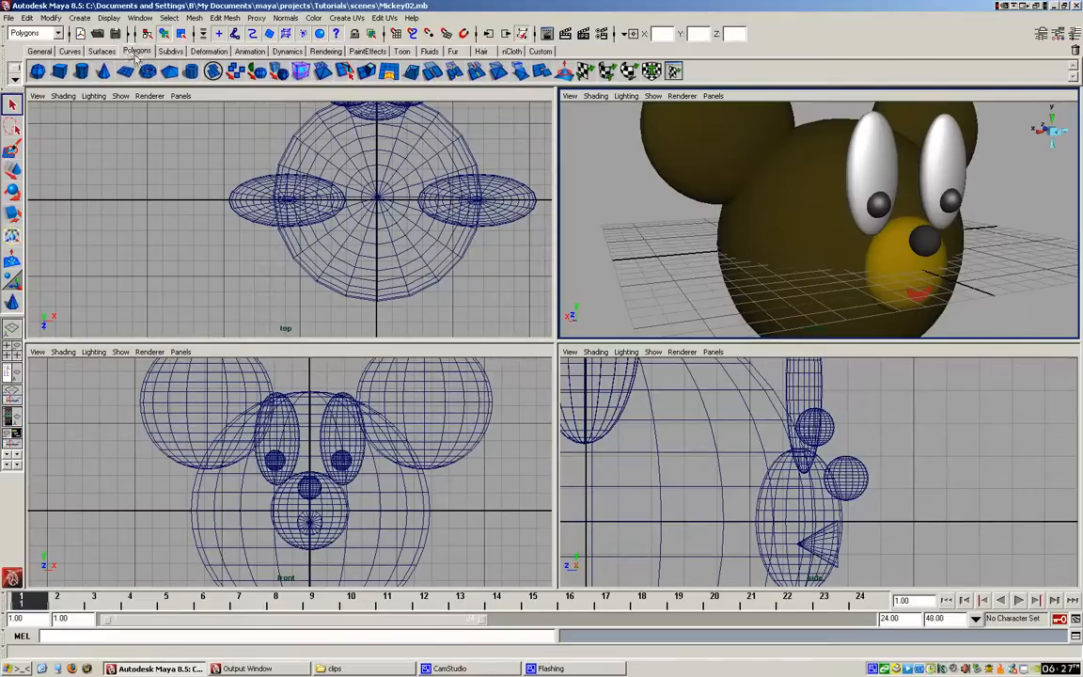
pyautogui.click(325, 52)
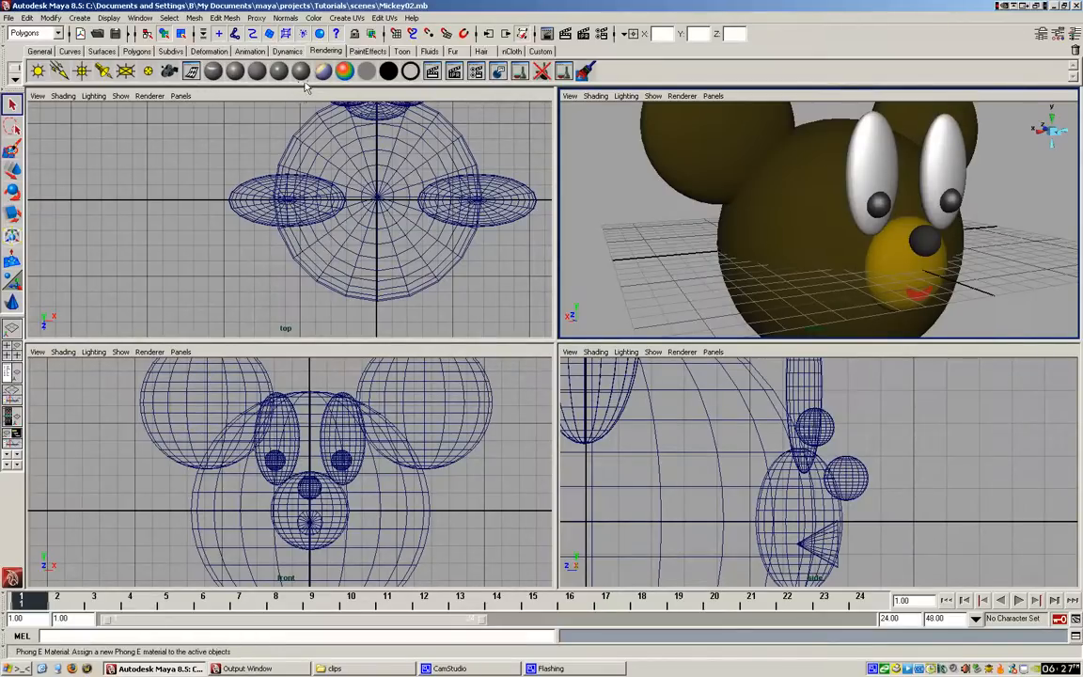
# Open the scene Mickey01.mb from the scenes folder, discarding the changes to the current scene.
pyautogui.click(11, 20)
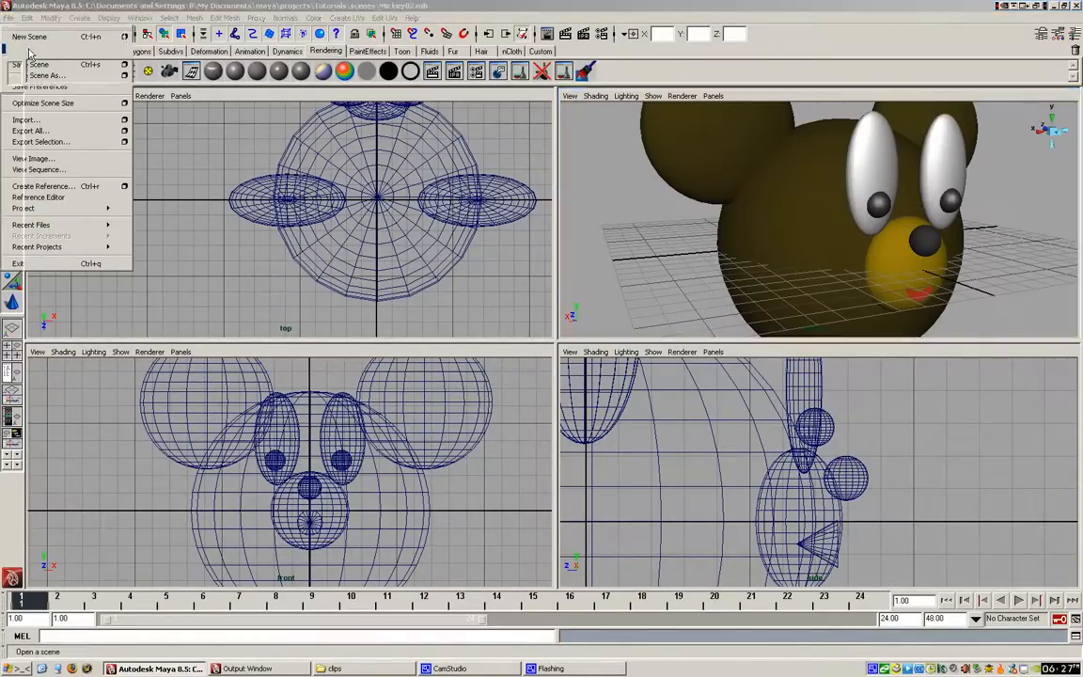
pyautogui.click(33, 47)
pyautogui.click(473, 266)
pyautogui.click(692, 441)
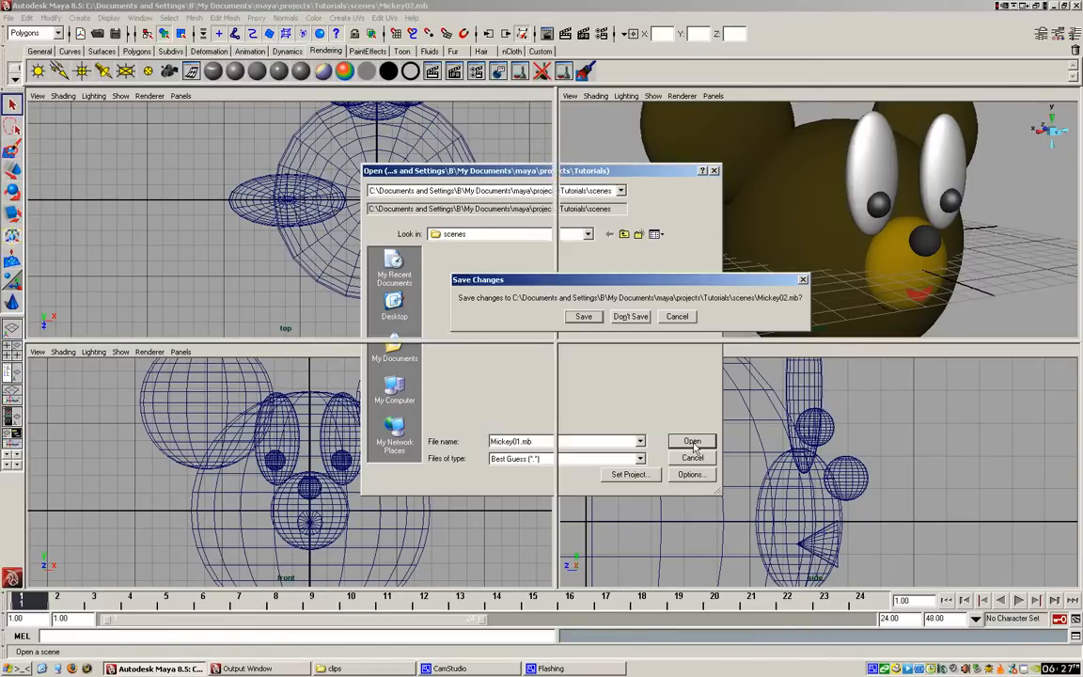
pyautogui.click(629, 317)
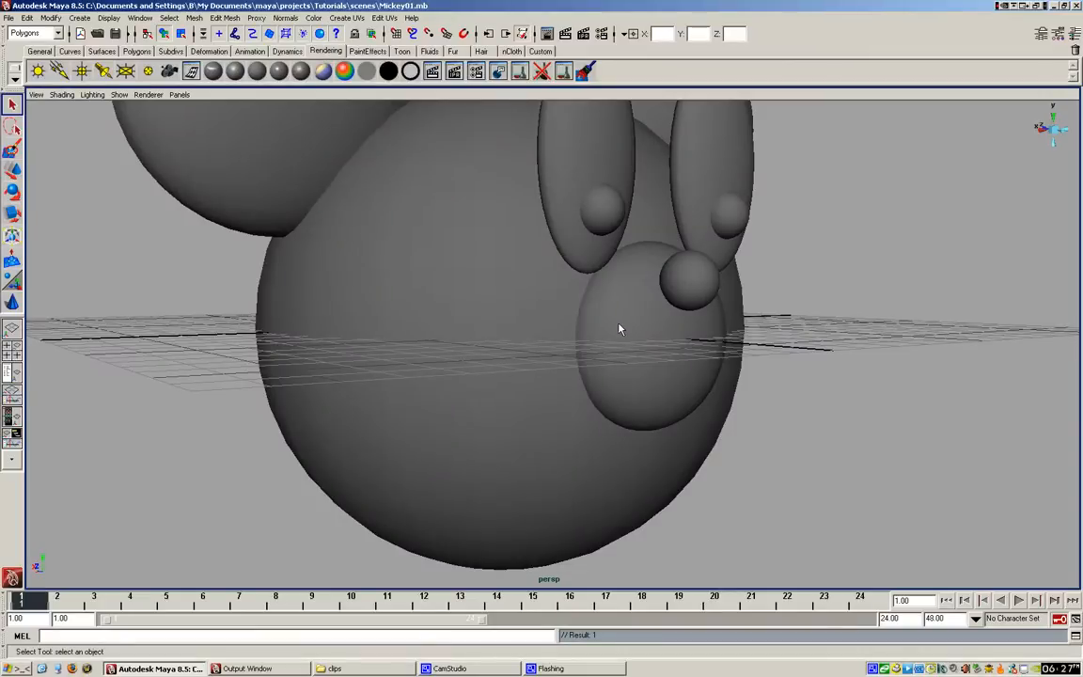
# Assign a new Lambert material to the large head sphere.
pyautogui.keyDown('alt'); pyautogui.moveTo(622, 333); pyautogui.dragTo(631, 435); pyautogui.keyUp('alt')
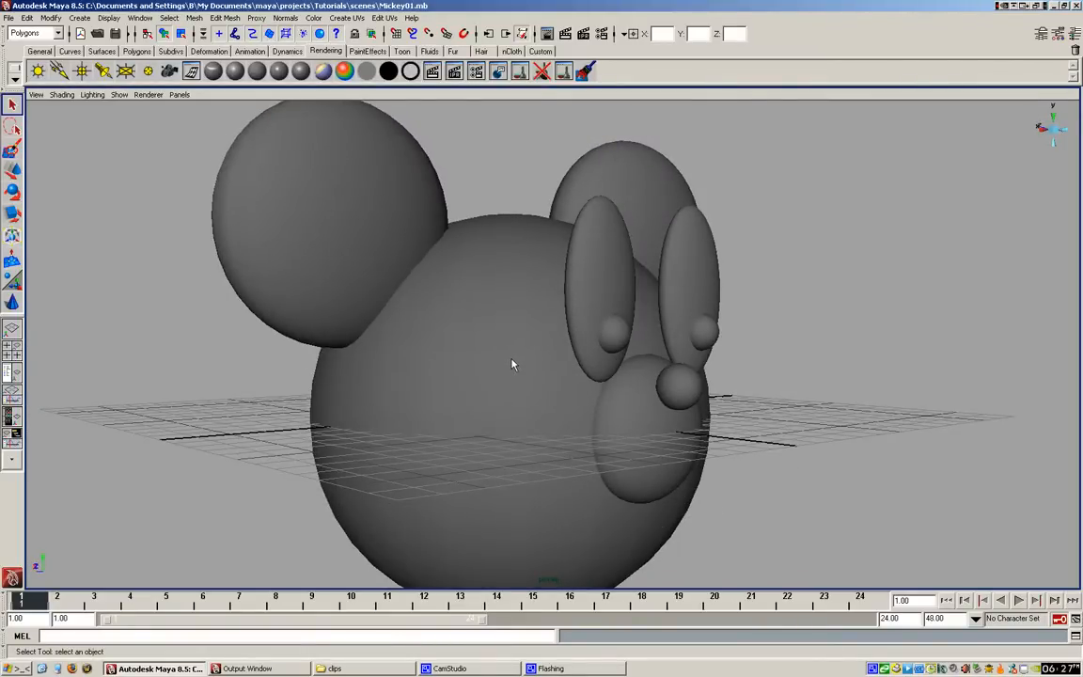
pyautogui.click(462, 380)
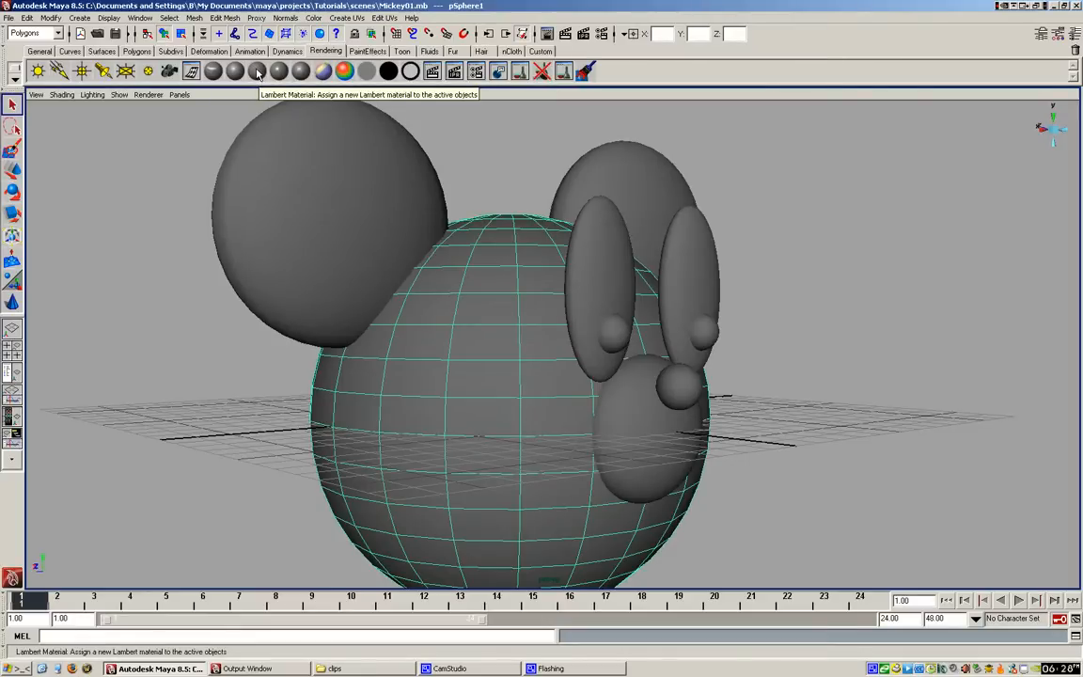
pyautogui.click(258, 75)
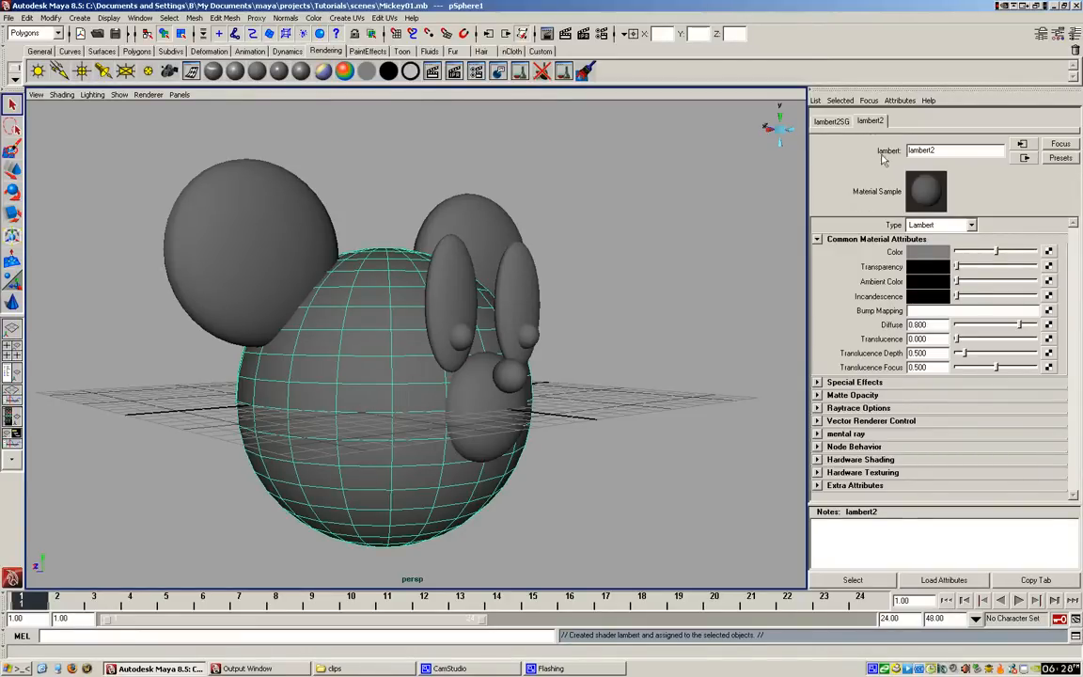
# Set the head material's color to dark brown (H 40.53, S 1.000, V 0.315) and name the material BearFurDark.
pyautogui.click(928, 252)
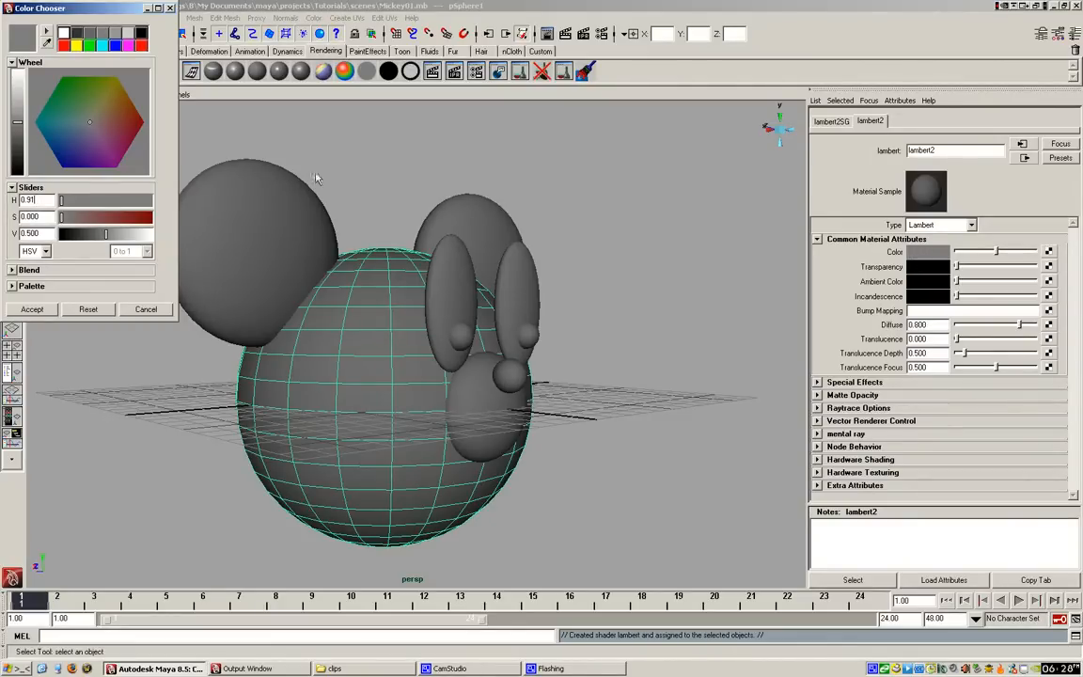
pyautogui.moveTo(92, 108); pyautogui.dragTo(116, 99)
pyautogui.moveTo(127, 217); pyautogui.dragTo(91, 239)
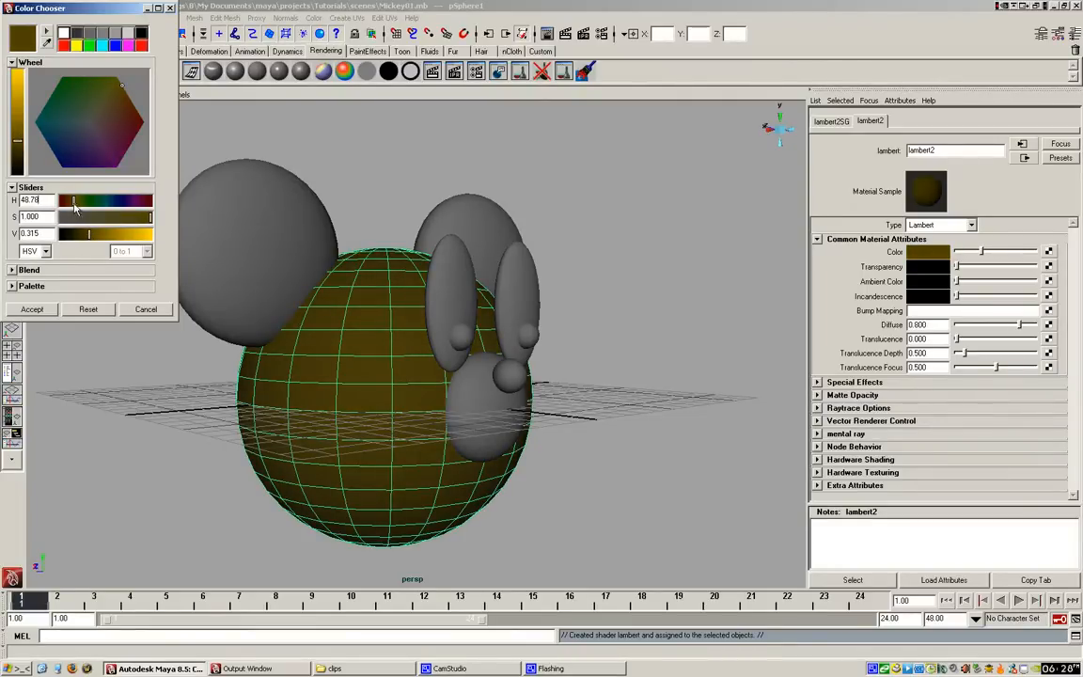
pyautogui.moveTo(74, 204); pyautogui.dragTo(73, 205)
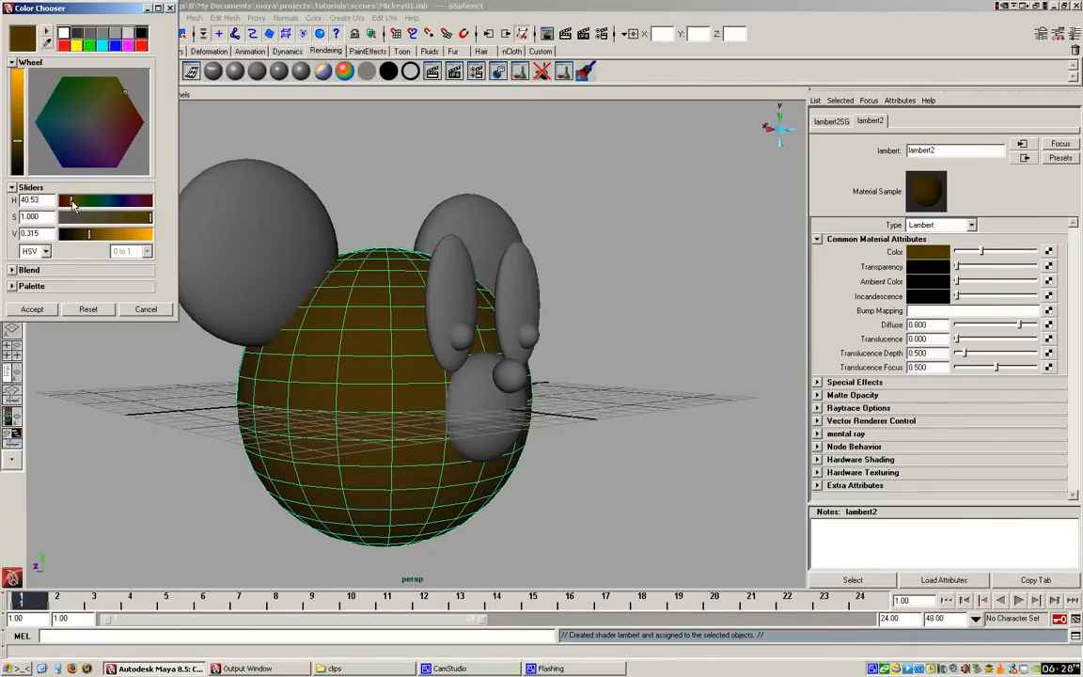
pyautogui.click(41, 312)
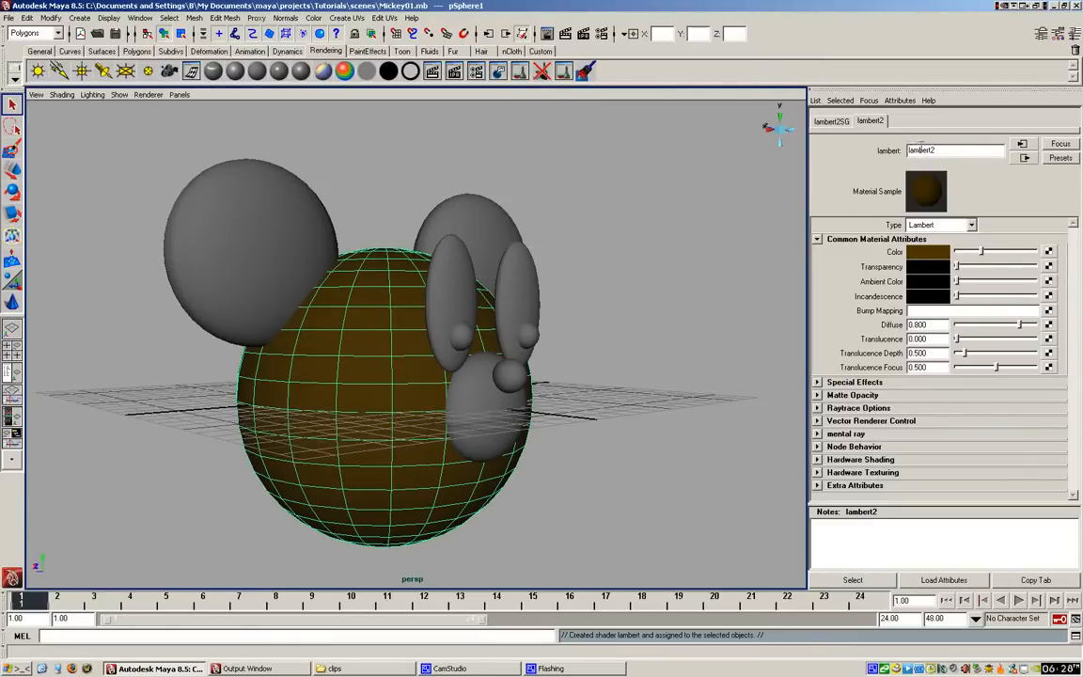
pyautogui.moveTo(938, 149); pyautogui.dragTo(894, 150)
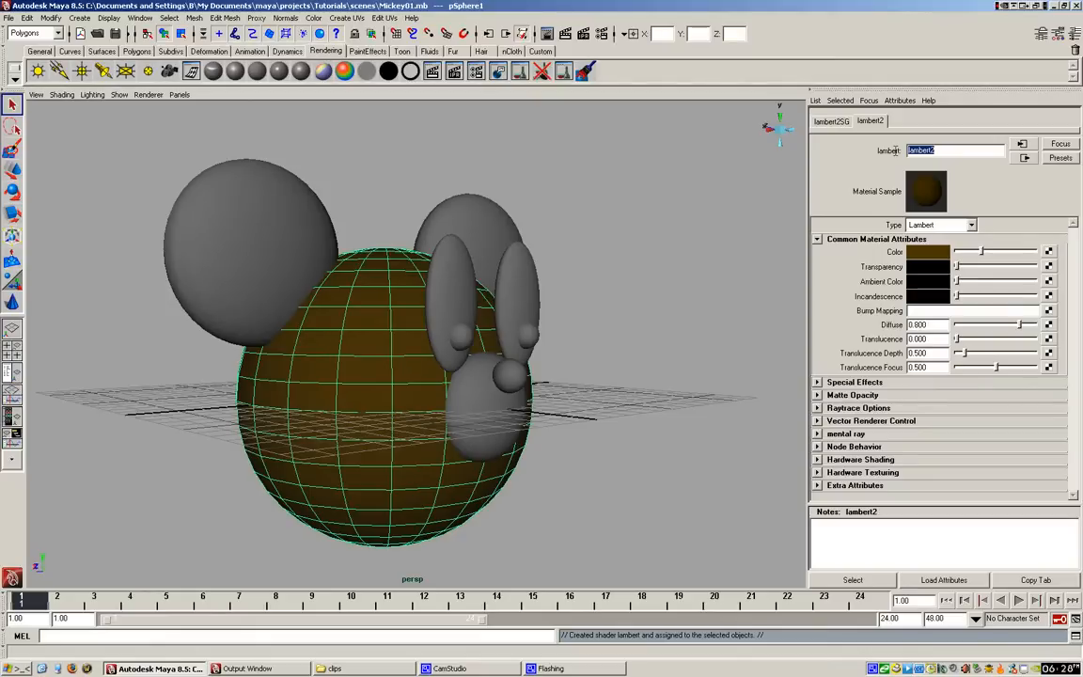
pyautogui.write('BearFurDark')
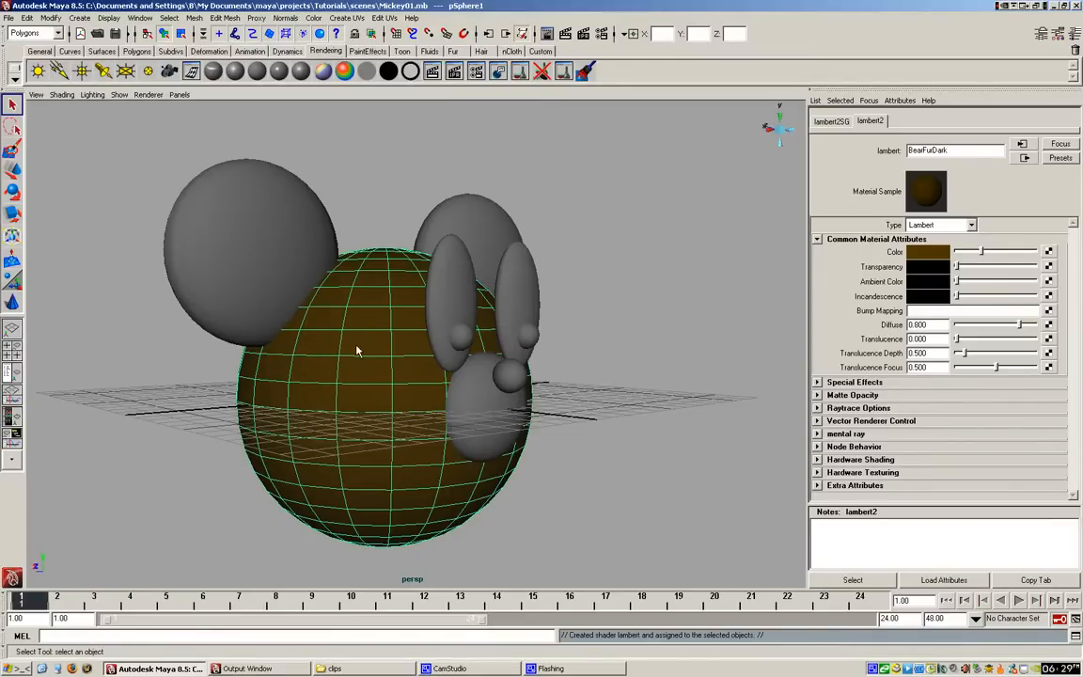
# Assign a new Lambert material to the muzzle sphere and color it lighter orange-brown (H 37.92, S 1.000, V 0.634).
pyautogui.click(481, 376)
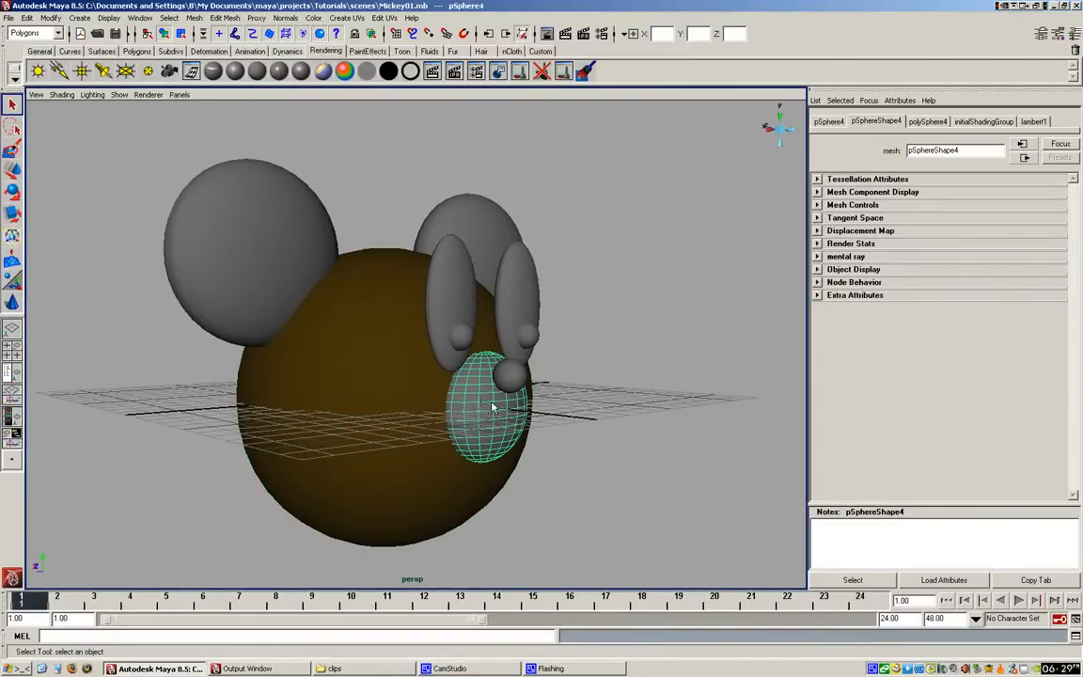
pyautogui.click(257, 73)
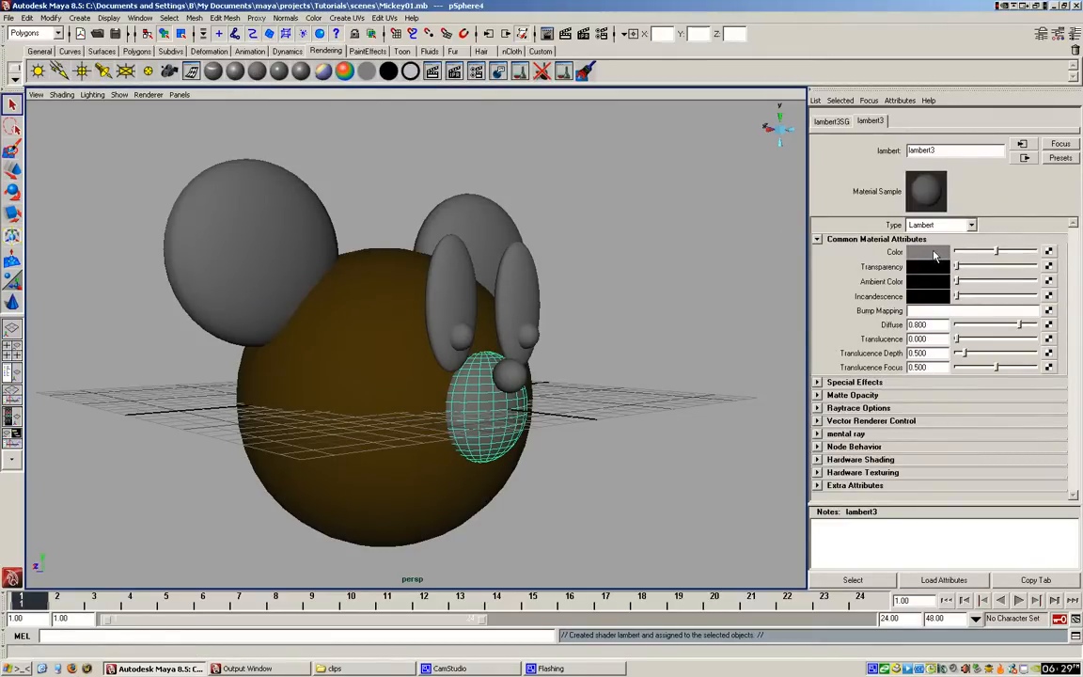
pyautogui.click(927, 254)
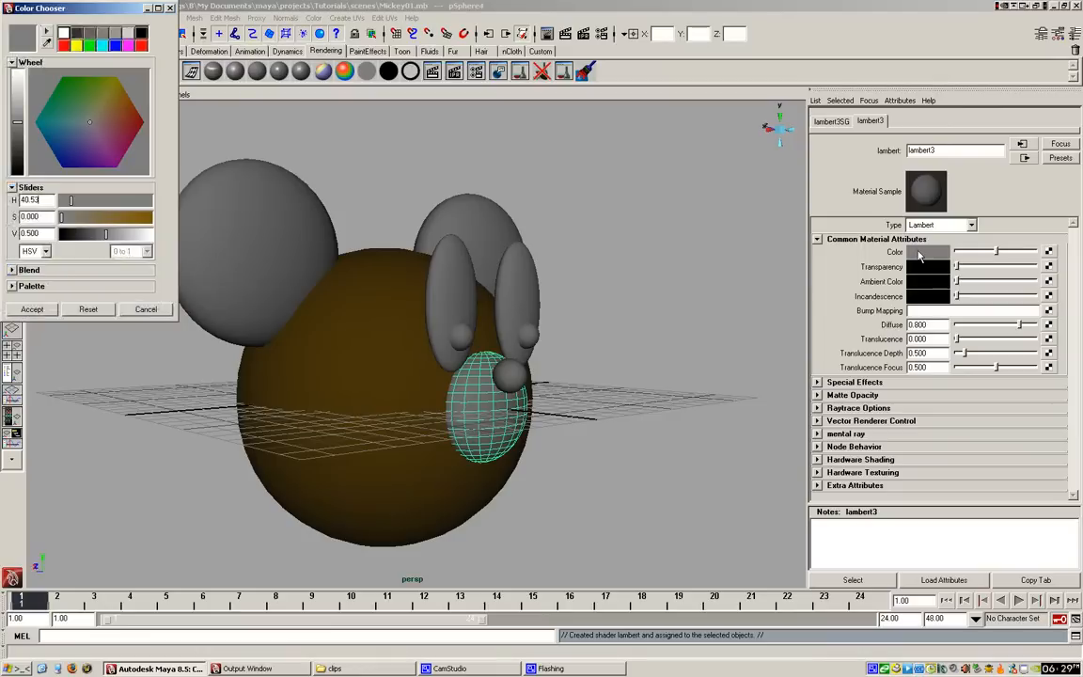
pyautogui.click(120, 83)
pyautogui.click(119, 81)
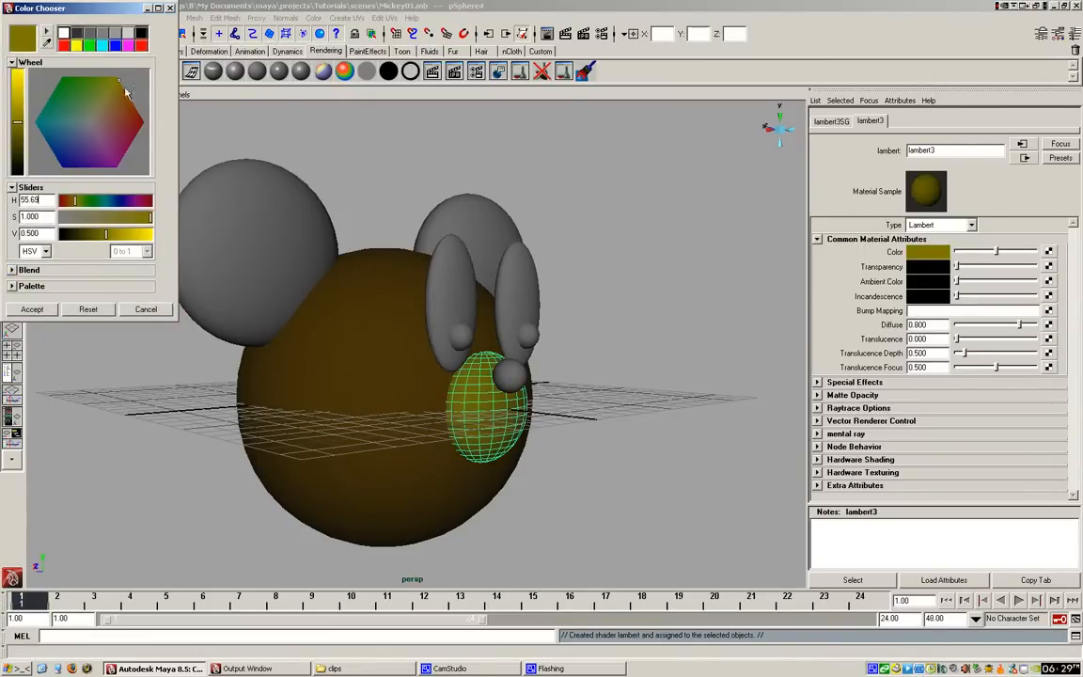
pyautogui.click(105, 234)
pyautogui.moveTo(104, 234)
pyautogui.mouseDown()
pyautogui.moveTo(70, 205)
pyautogui.moveTo(118, 236)
pyautogui.mouseUp()
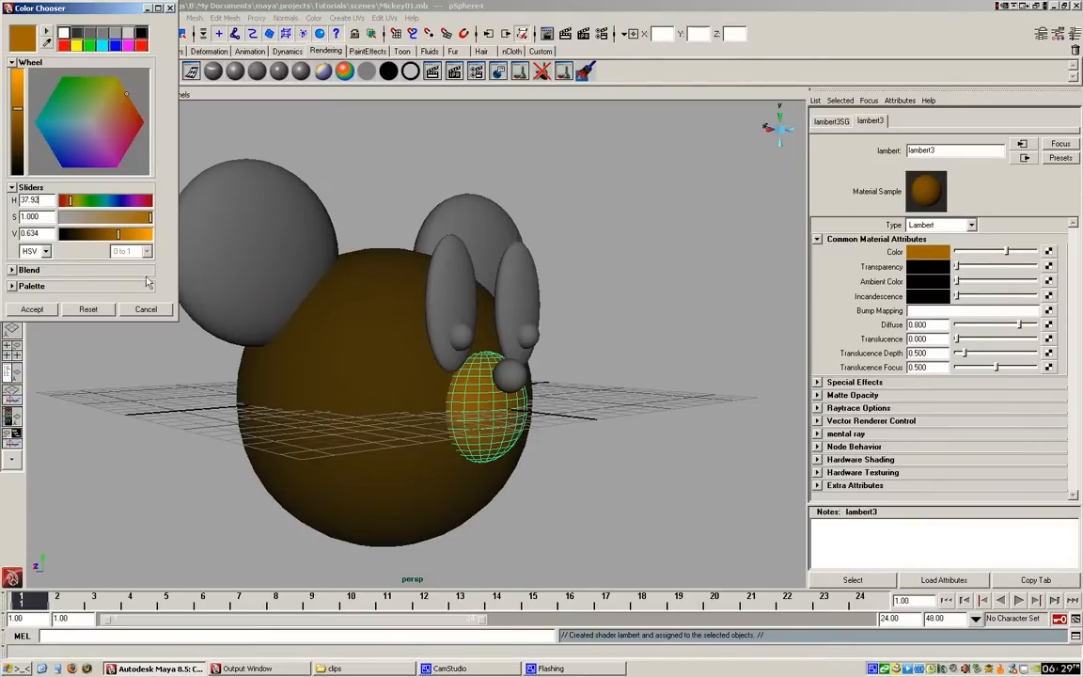
pyautogui.click(39, 311)
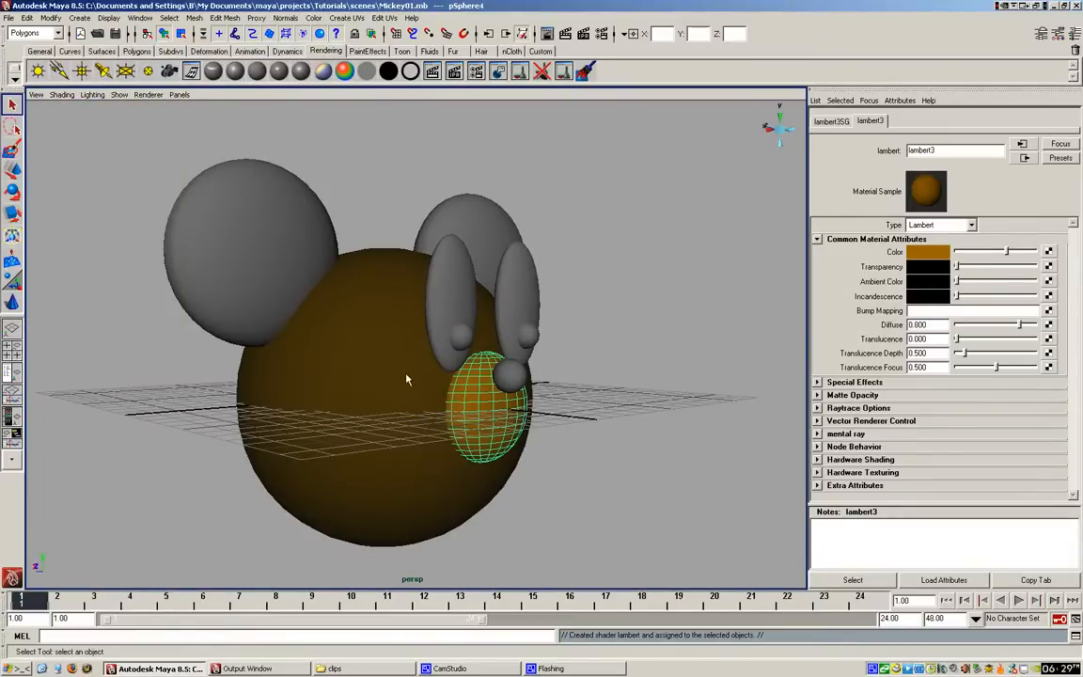
# Assign a new Phong E material to the nose sphere and set its color to a very dark, near-black gray.
pyautogui.click(512, 378)
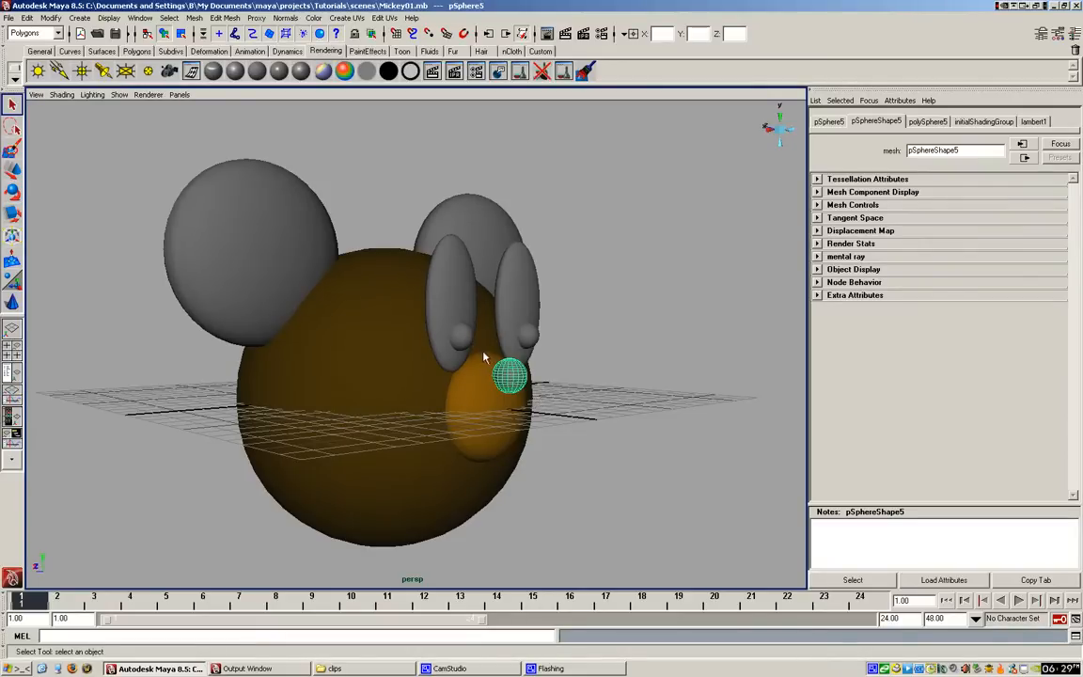
pyautogui.click(301, 74)
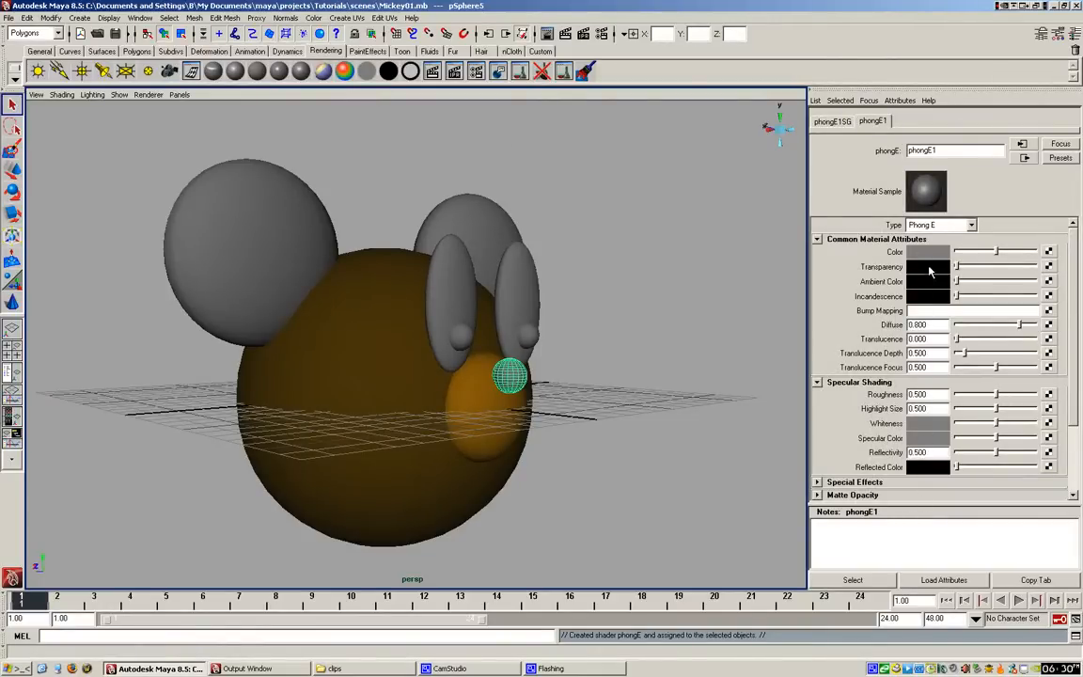
pyautogui.click(927, 252)
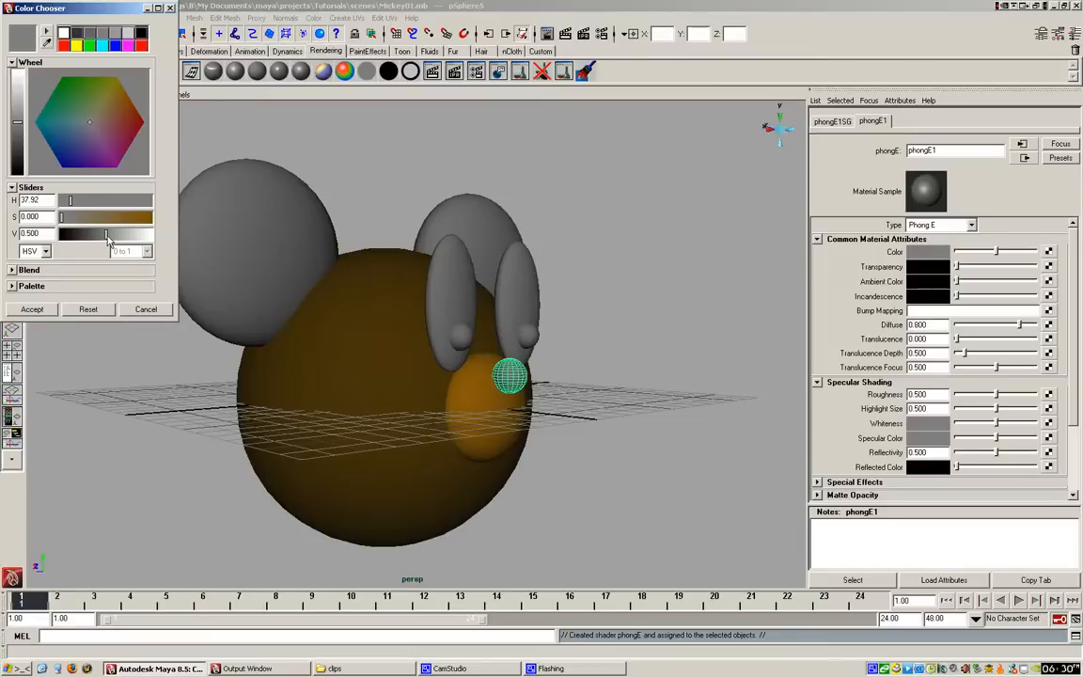
pyautogui.moveTo(107, 240); pyautogui.dragTo(58, 239)
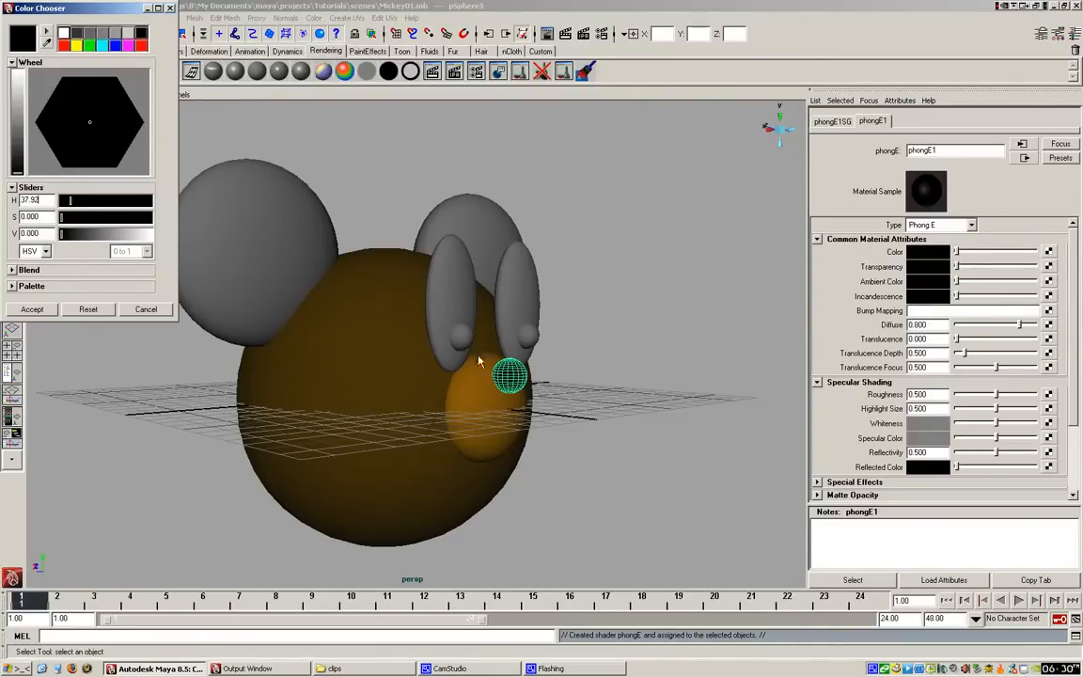
pyautogui.click(63, 235)
pyautogui.moveTo(63, 235); pyautogui.dragTo(74, 240)
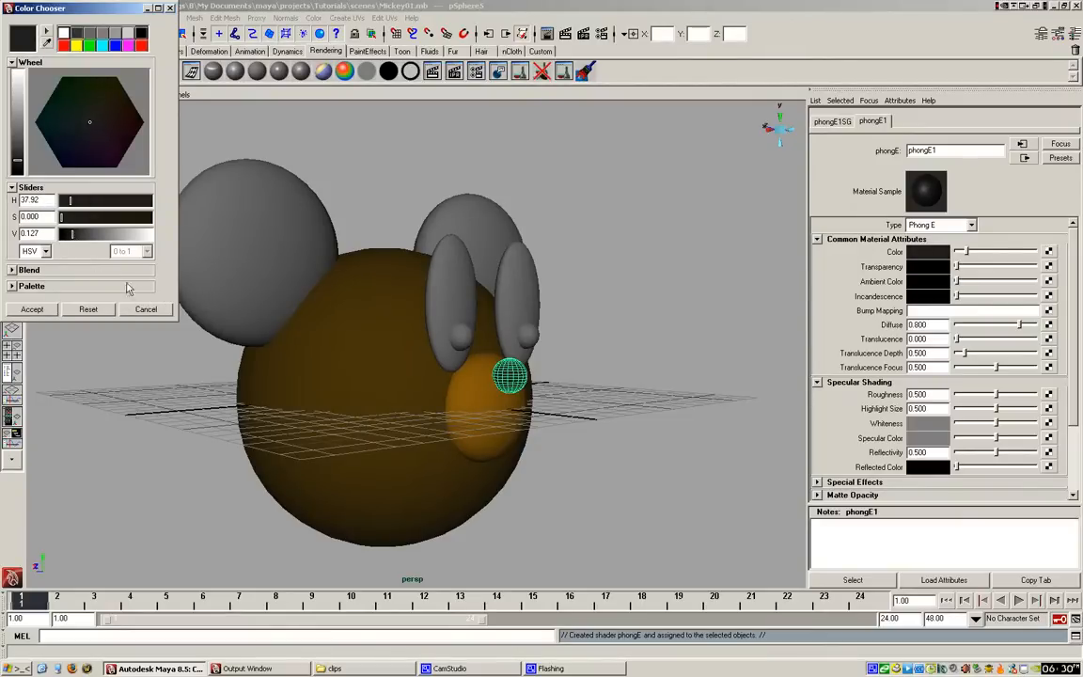
pyautogui.moveTo(74, 238); pyautogui.dragTo(70, 238)
pyautogui.click(34, 309)
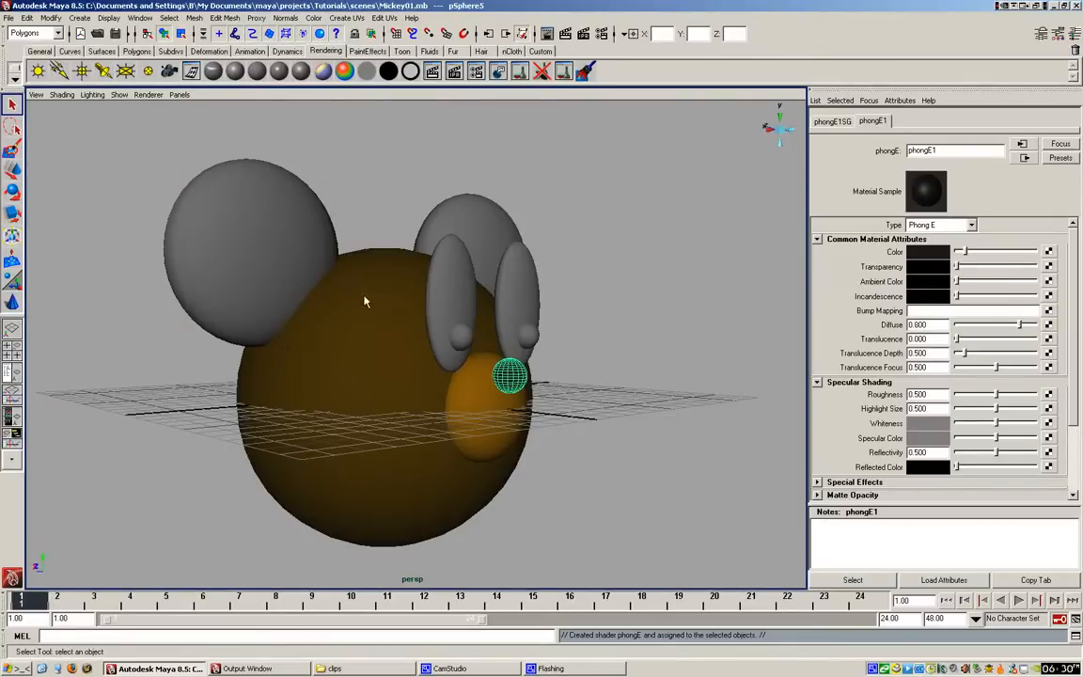
# Assign a new Blinn material to the elongated eye nearer the large ear and brighten its color to near white.
pyautogui.click(448, 292)
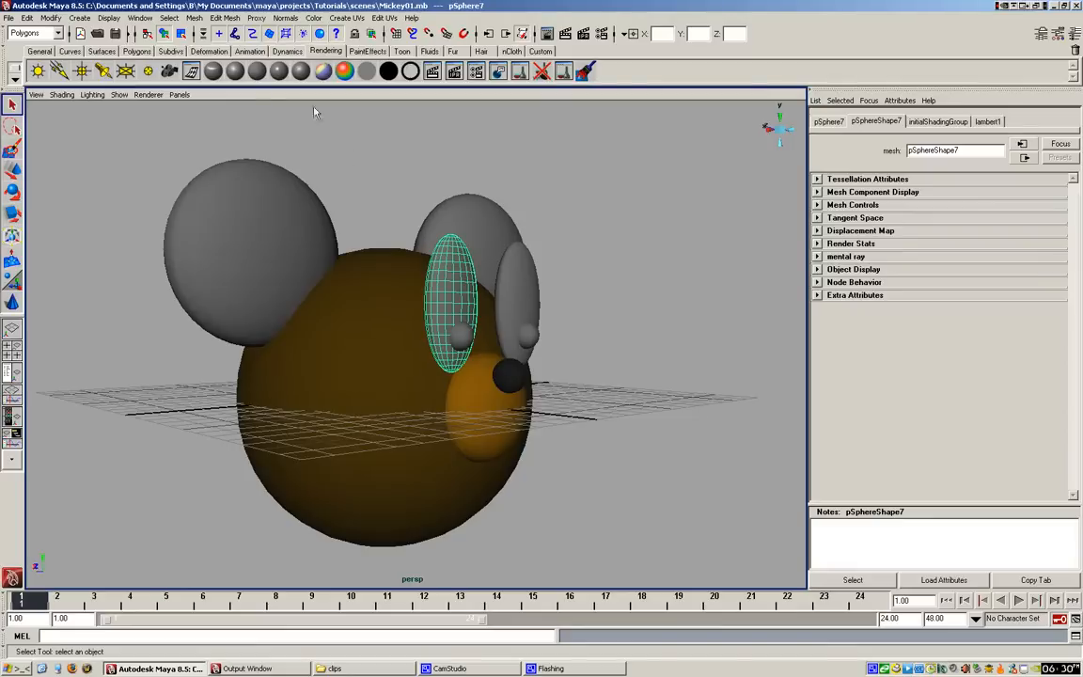
pyautogui.click(235, 74)
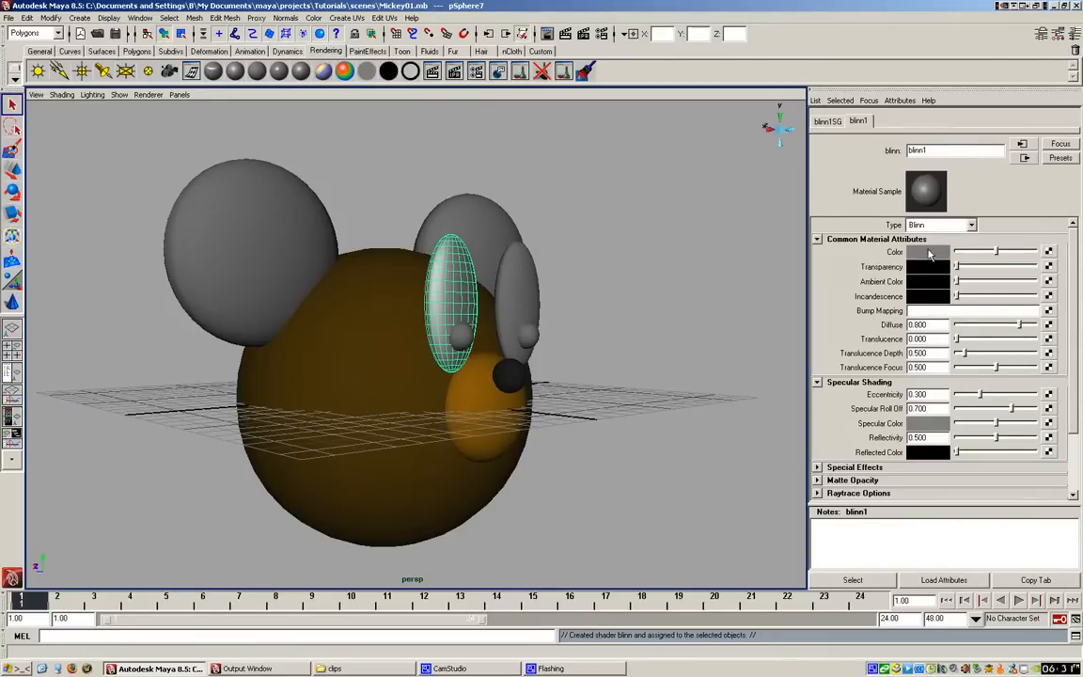
pyautogui.click(929, 253)
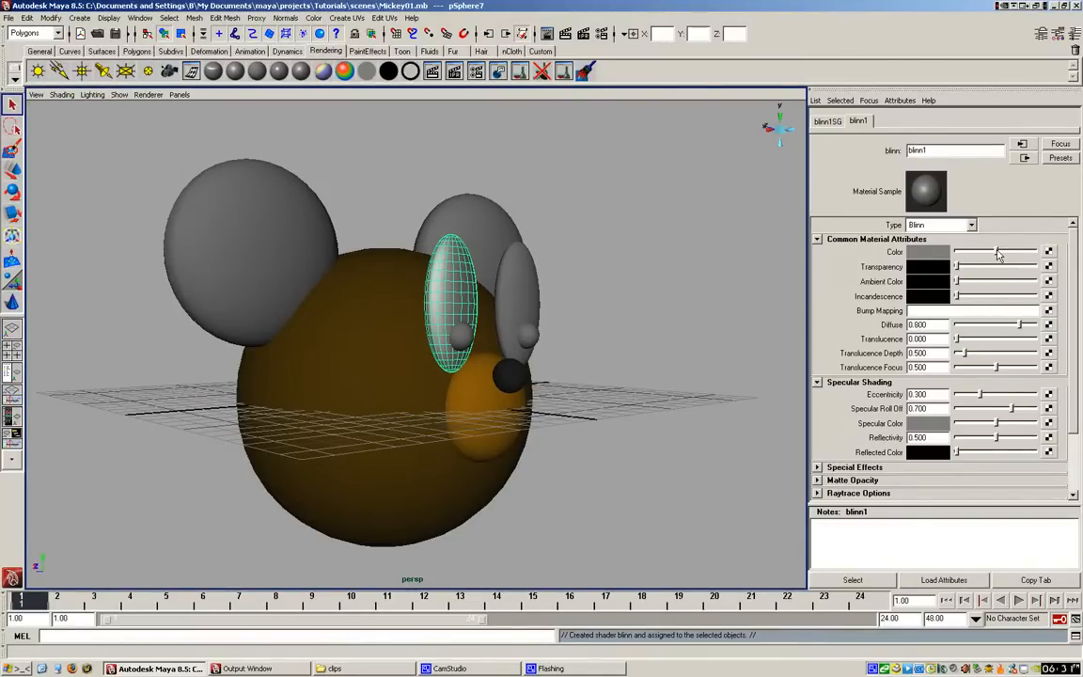
pyautogui.moveTo(997, 252)
pyautogui.mouseDown()
pyautogui.moveTo(966, 252)
pyautogui.moveTo(1018, 253)
pyautogui.mouseUp()
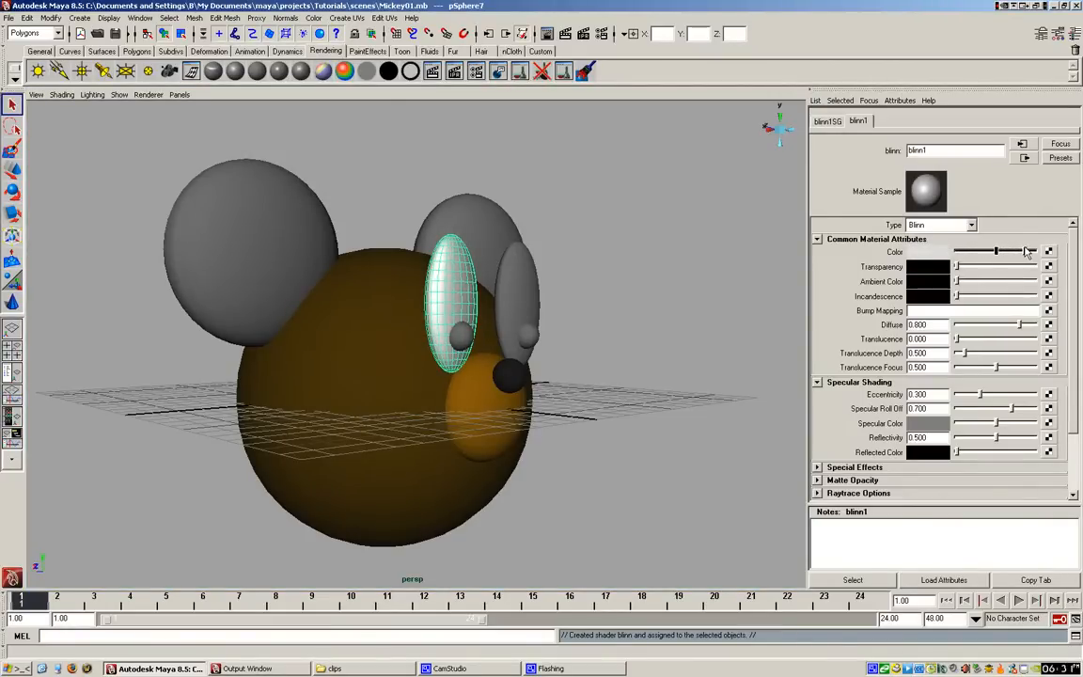
pyautogui.click(1028, 252)
pyautogui.click(583, 325)
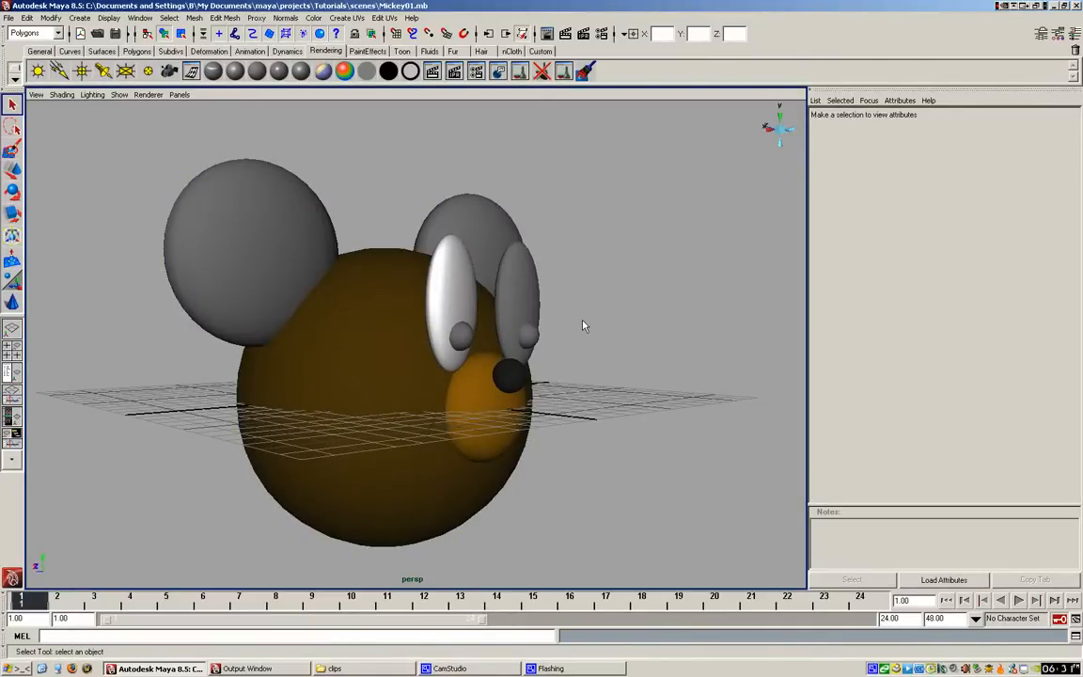
pyautogui.press('4')
pyautogui.press('5')
pyautogui.press('4')
pyautogui.press('5')
# Assign a new Blinn material to the pupil on the white eye, darken its color to near black, and name it Pupil.
pyautogui.click(462, 339)
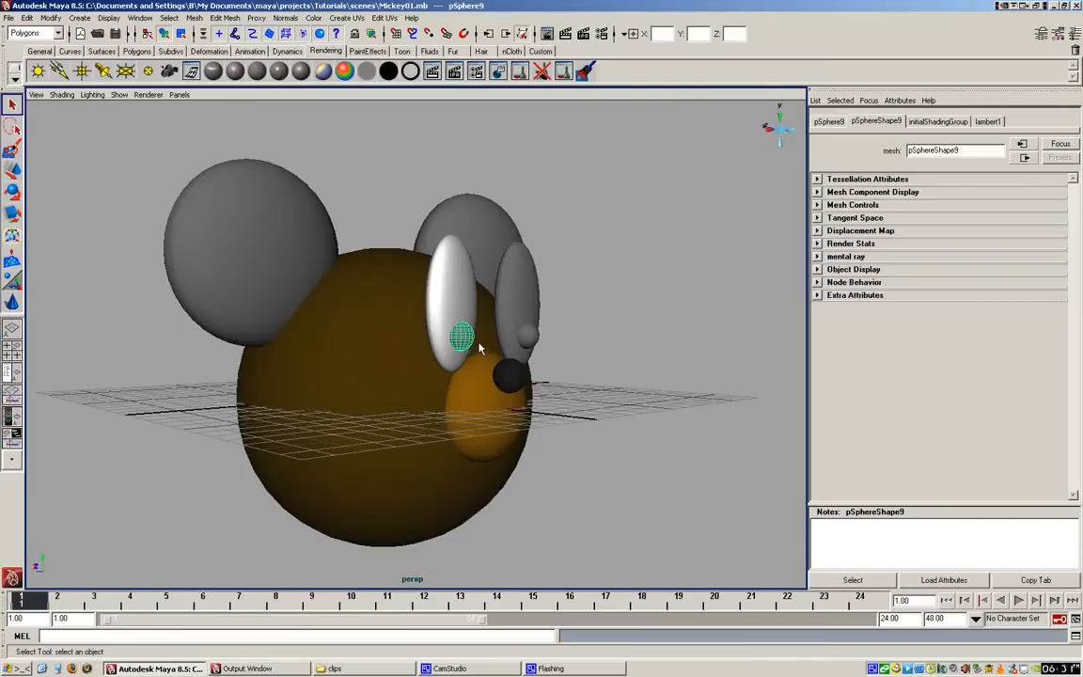
pyautogui.click(236, 73)
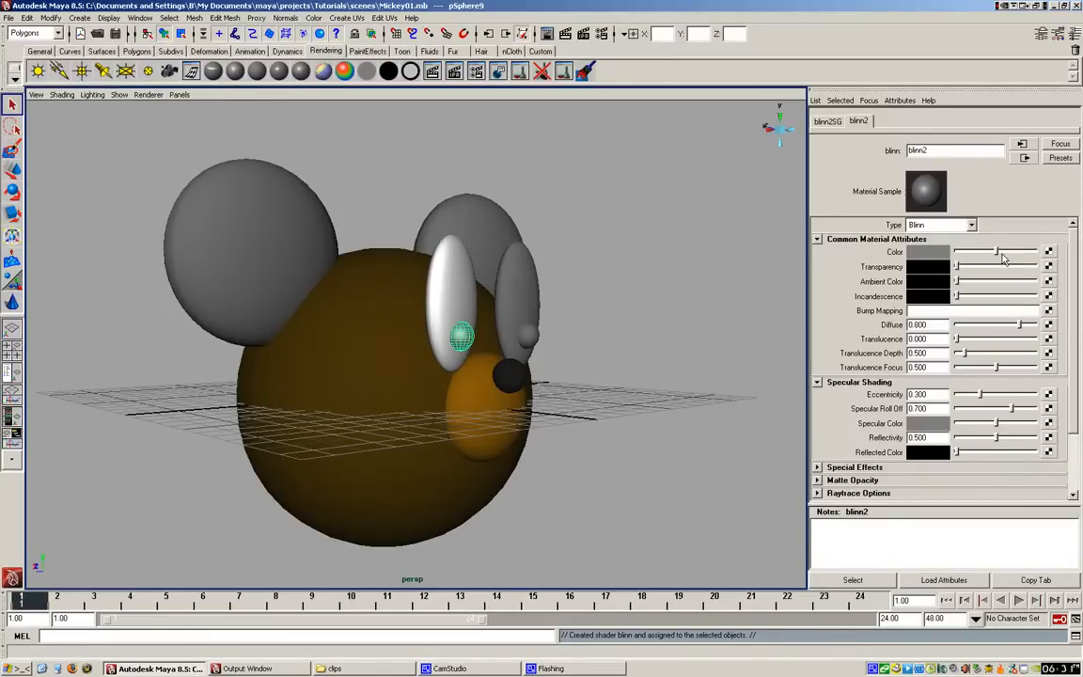
pyautogui.moveTo(996, 252); pyautogui.dragTo(968, 260)
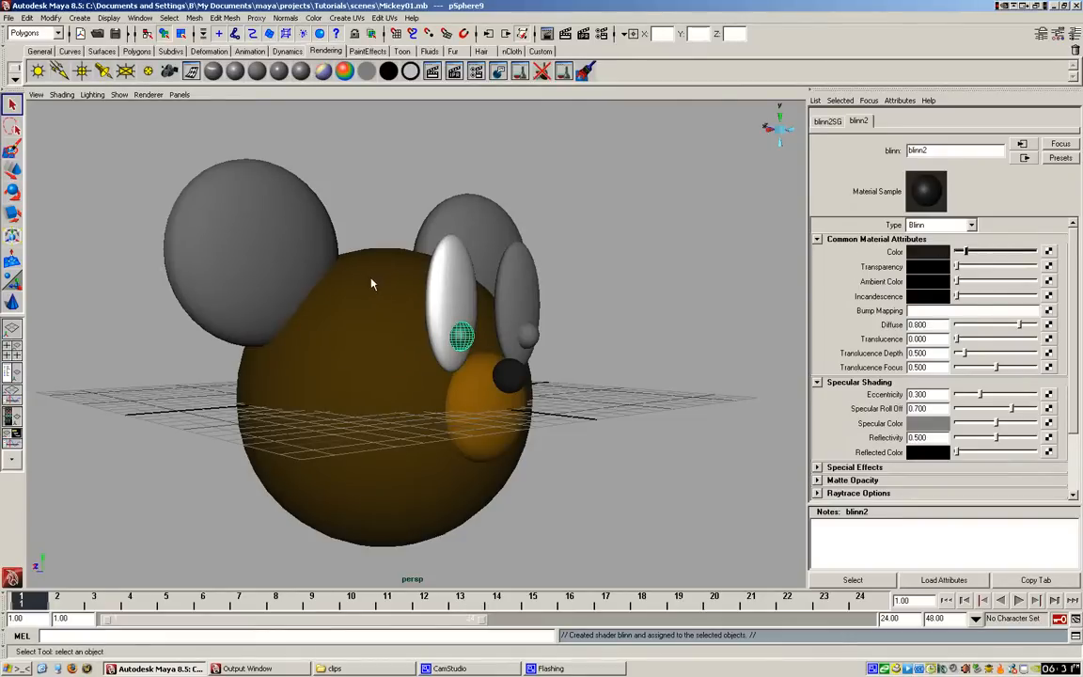
pyautogui.moveTo(933, 151); pyautogui.dragTo(817, 155)
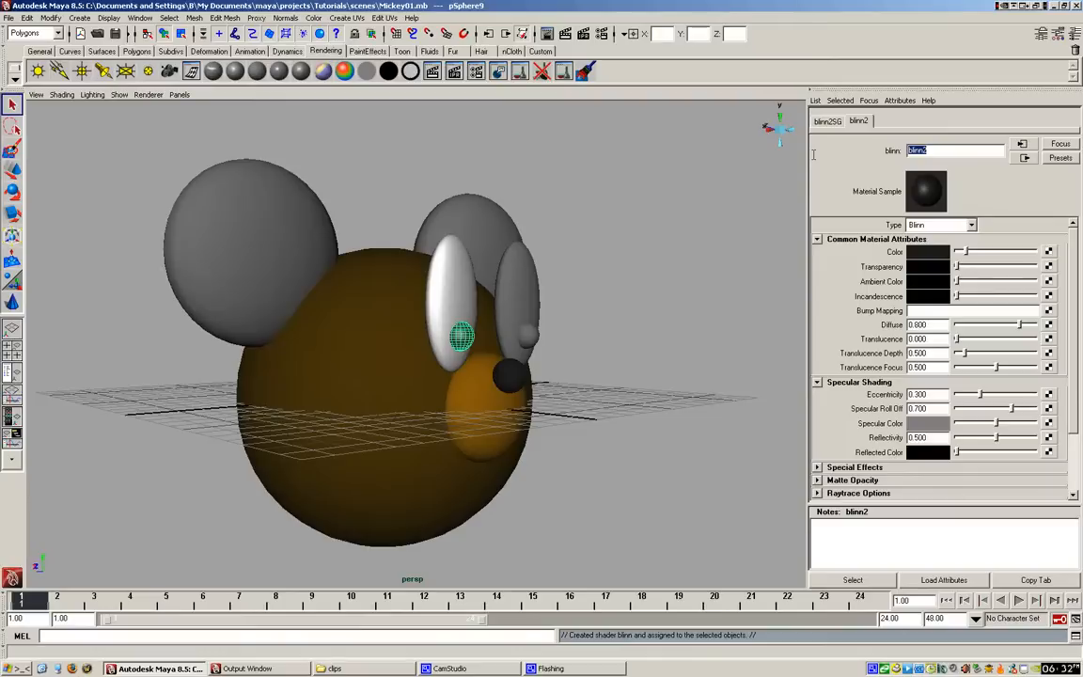
pyautogui.write('Pupil')
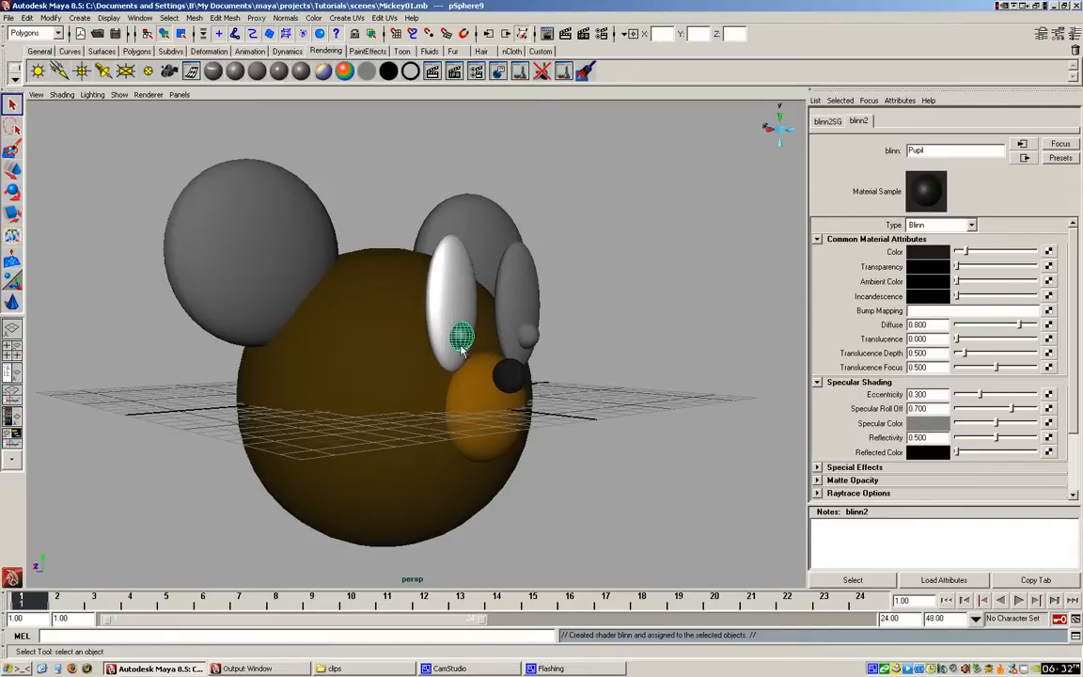
# Rename the white eye's Blinn material as Eyeball.
pyautogui.click(437, 275)
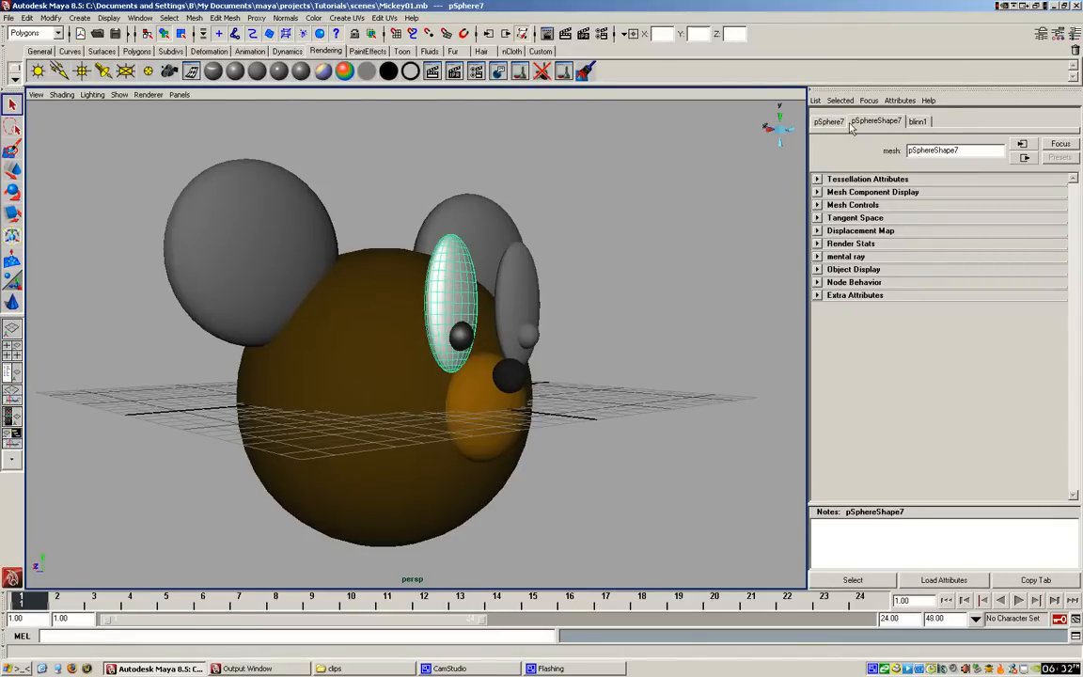
pyautogui.click(917, 120)
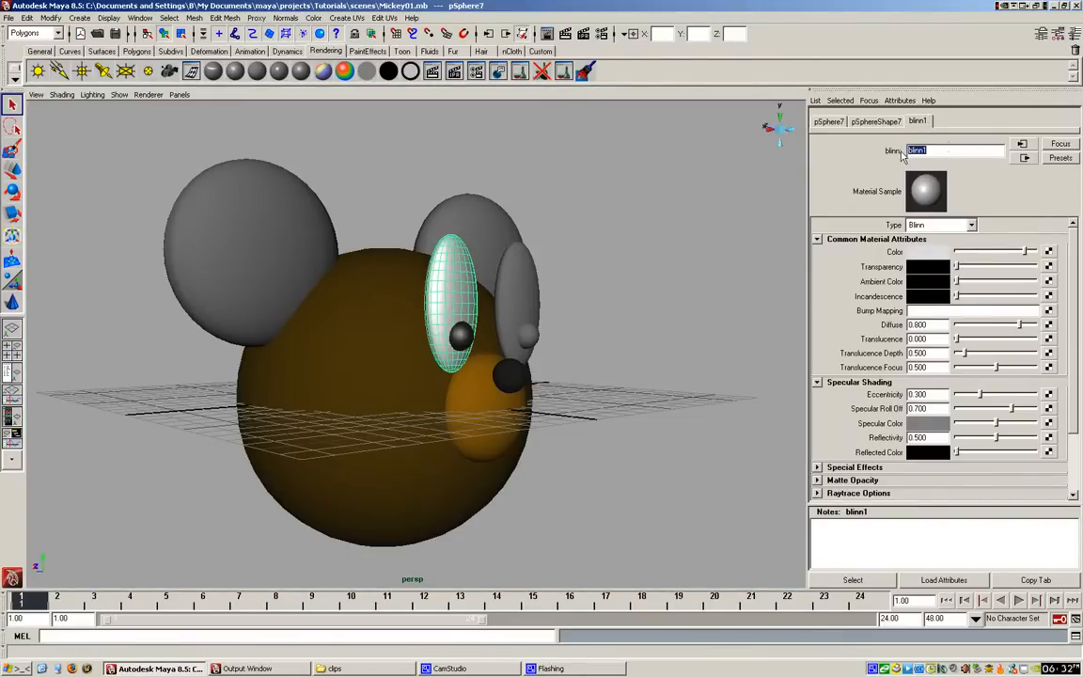
pyautogui.moveTo(934, 150); pyautogui.dragTo(884, 150)
pyautogui.write('Eyeball')
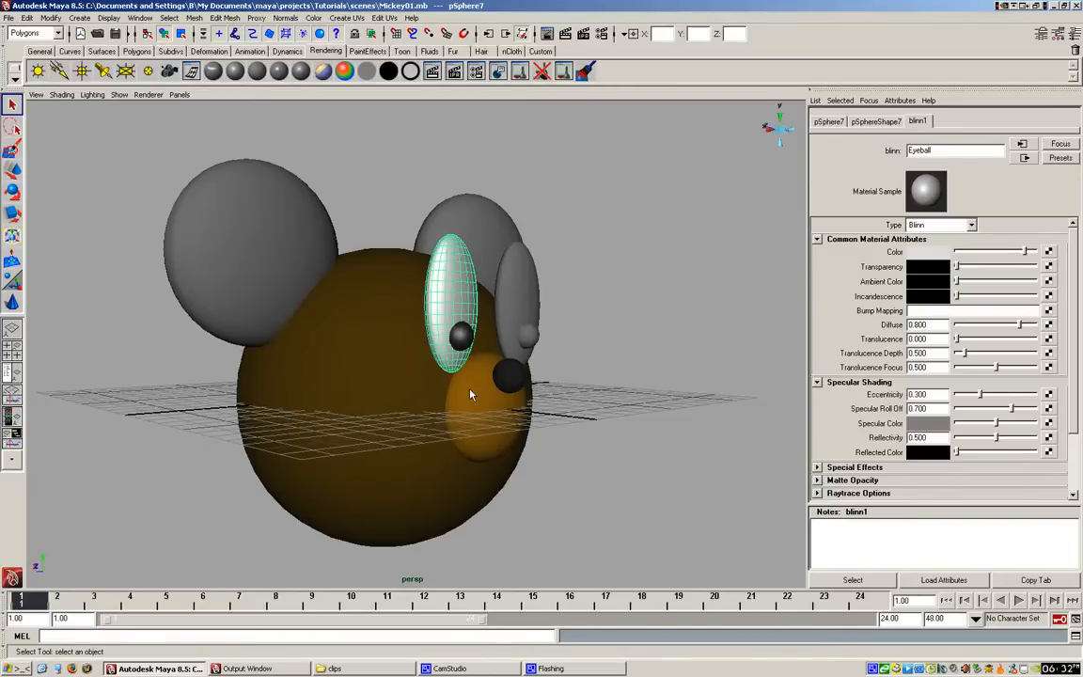
# Rename the nose sphere's Phong E material as Nose.
pyautogui.click(498, 381)
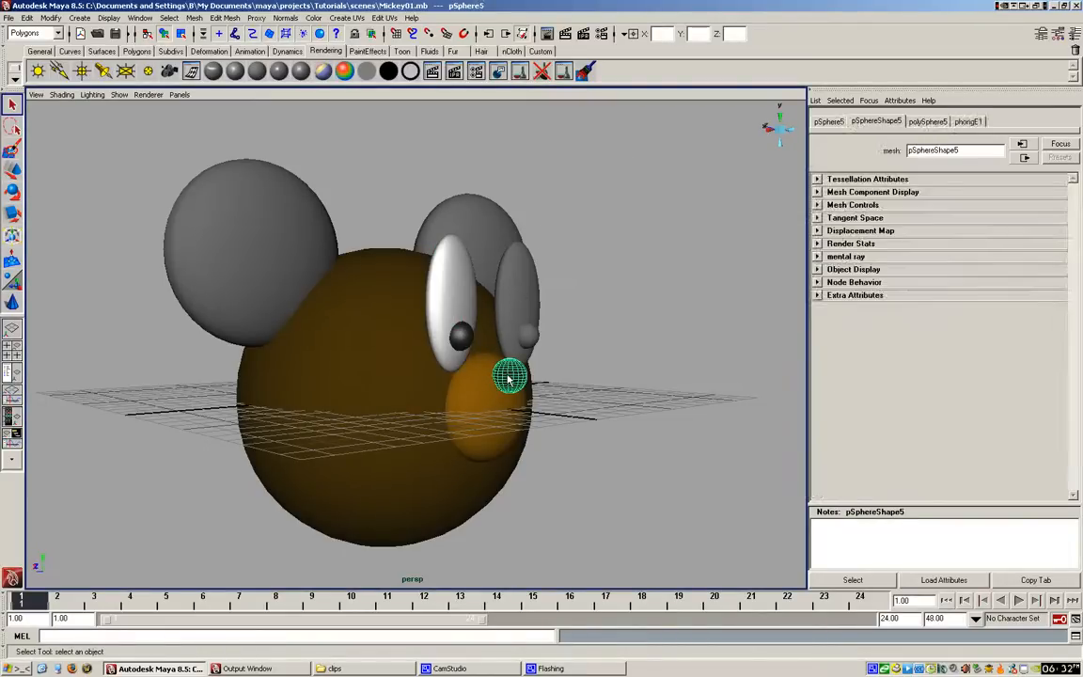
pyautogui.click(968, 122)
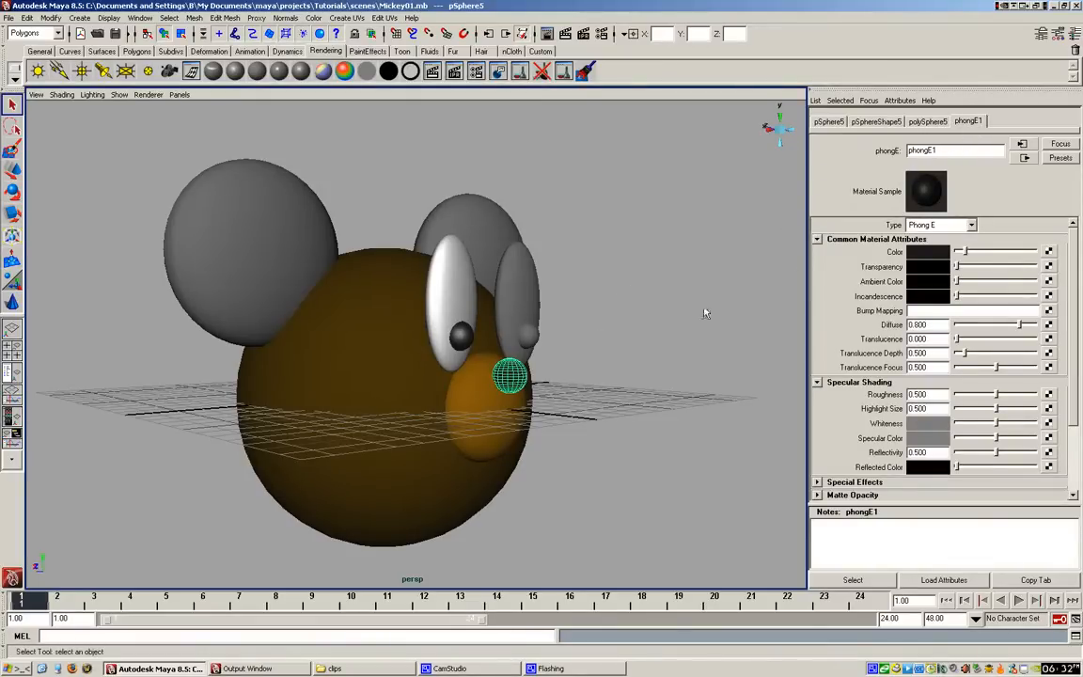
pyautogui.moveTo(950, 150); pyautogui.dragTo(837, 151)
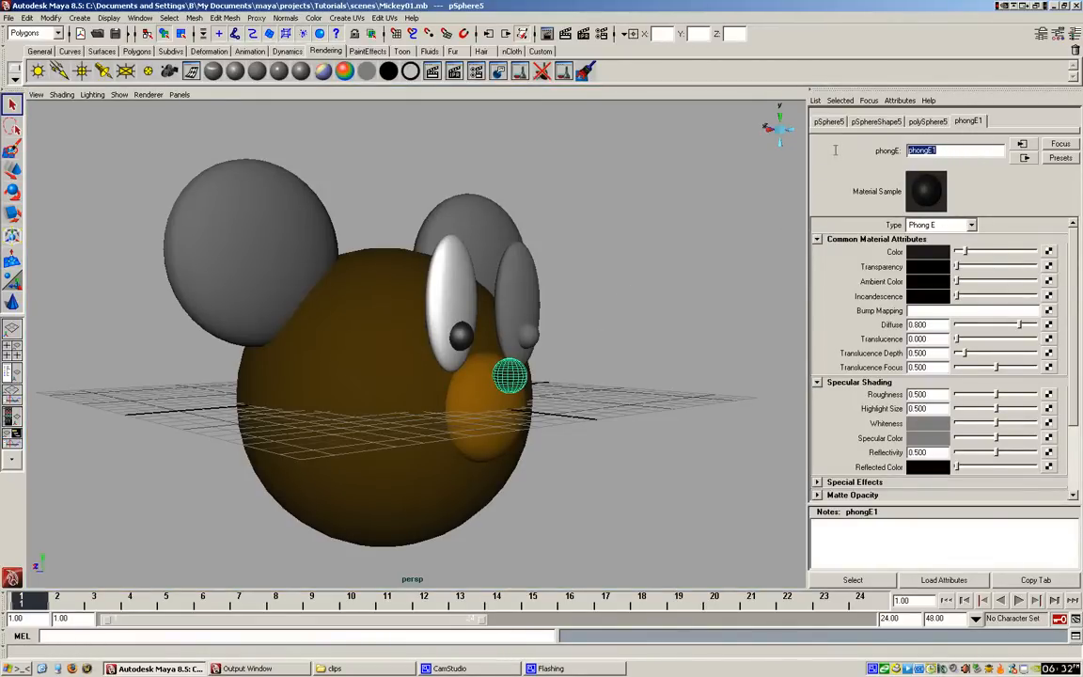
pyautogui.write('Nose')
pyautogui.press('Return')
# Rename the muzzle sphere's Lambert material as BearFurLight.
pyautogui.click(476, 395)
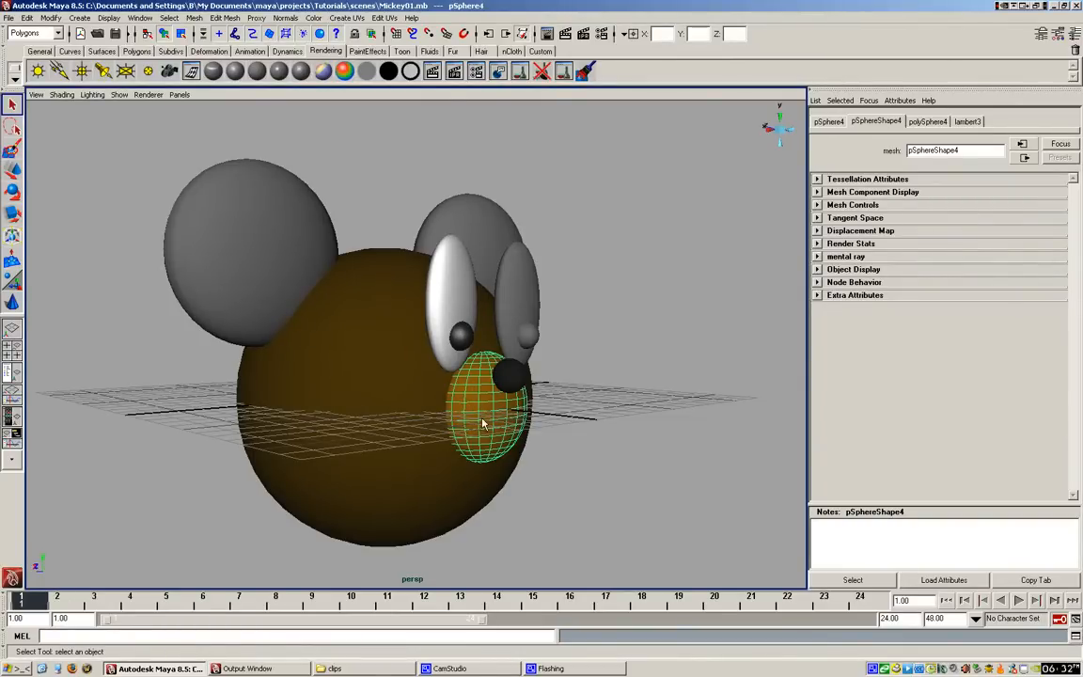
pyautogui.click(969, 123)
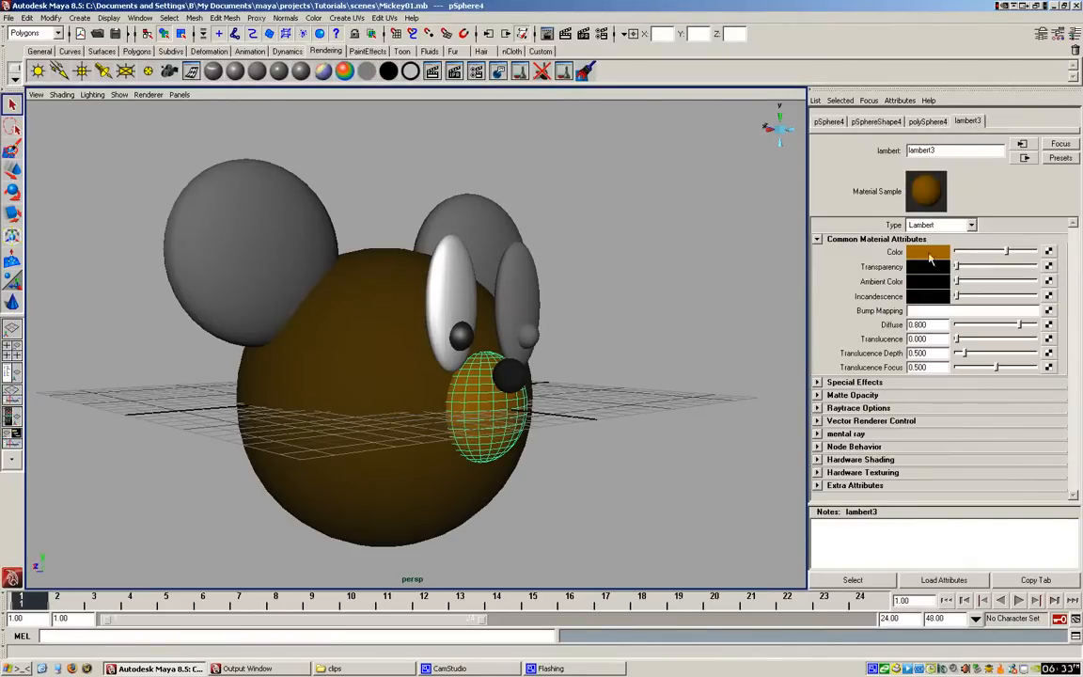
pyautogui.moveTo(944, 150); pyautogui.dragTo(840, 148)
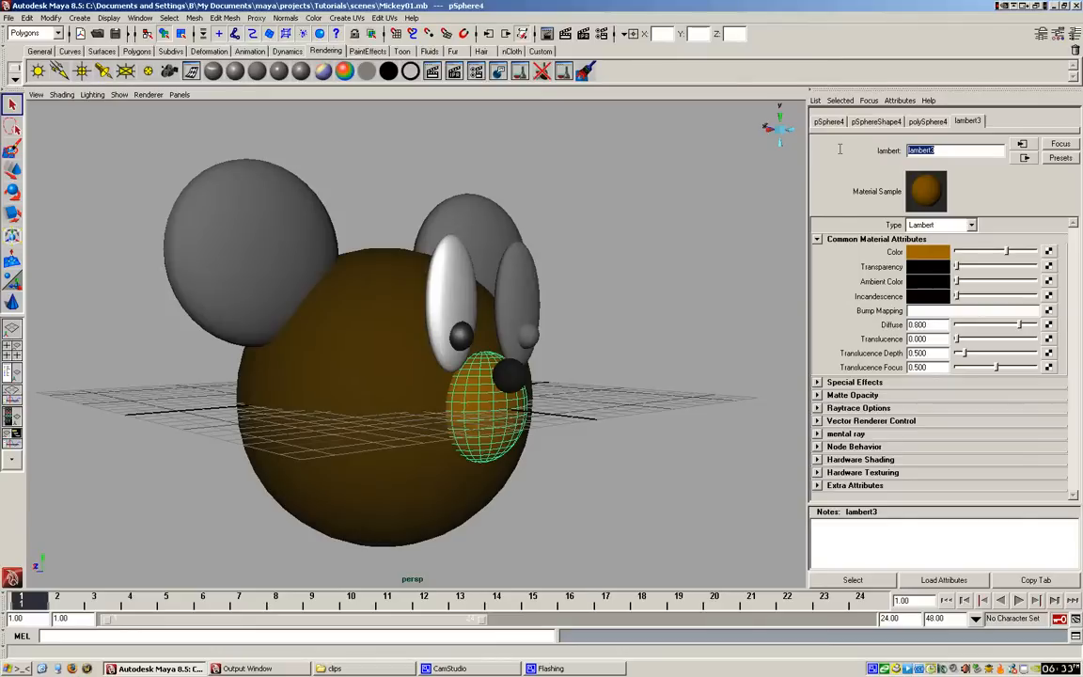
pyautogui.write('BearFurLight')
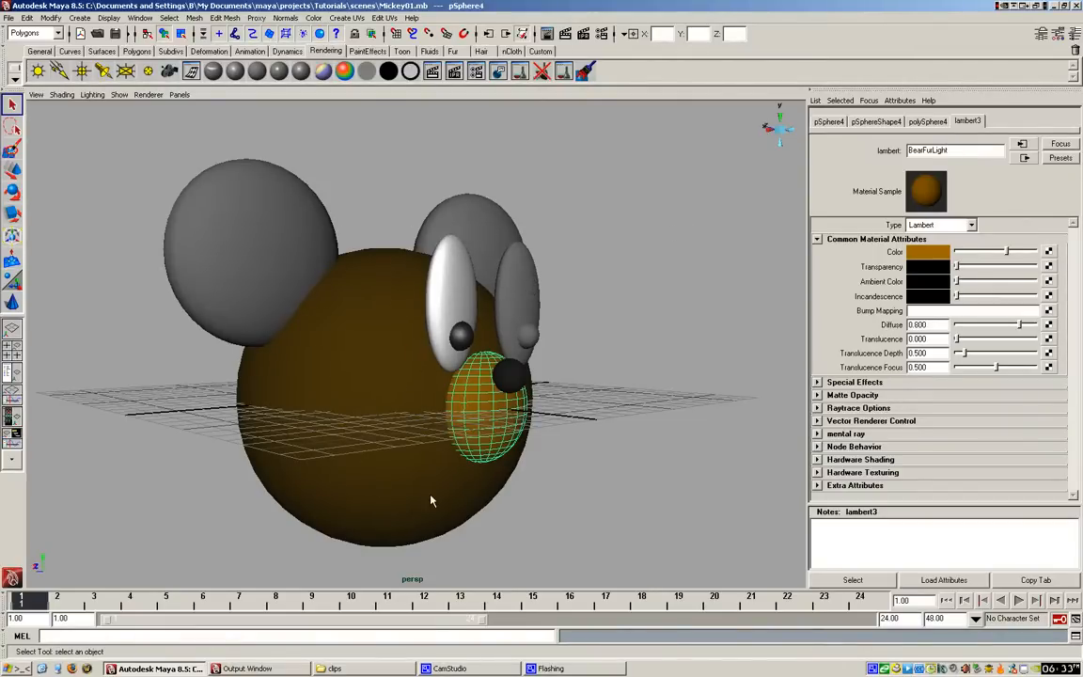
# Assign the existing BearFurDark material to both ear spheres.
pyautogui.click(380, 375)
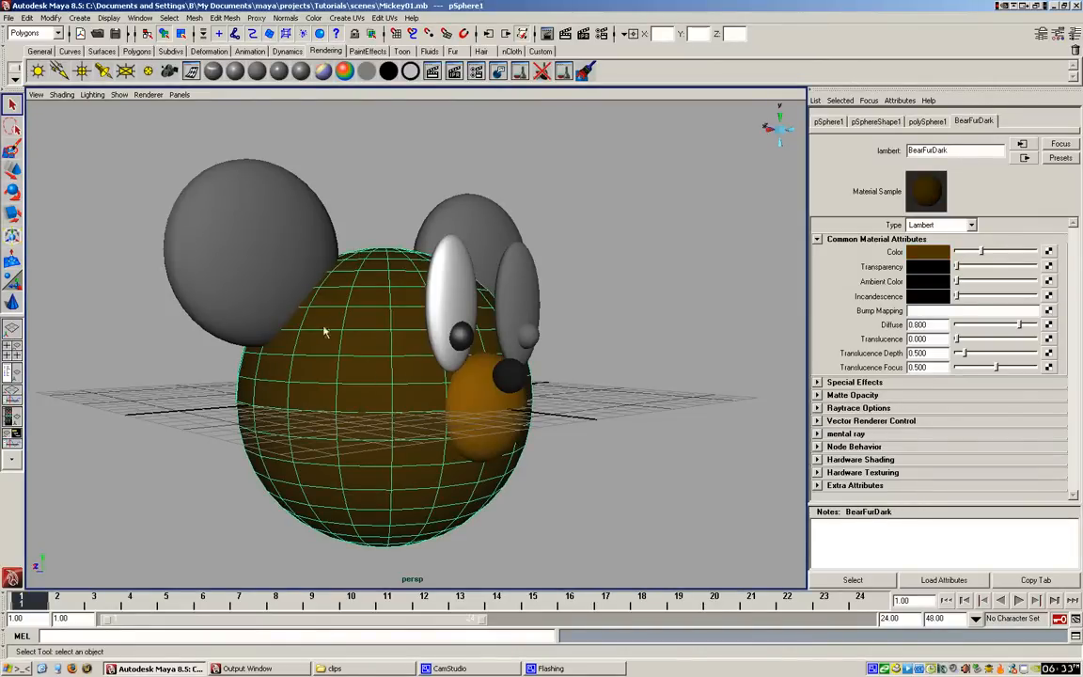
pyautogui.click(233, 244)
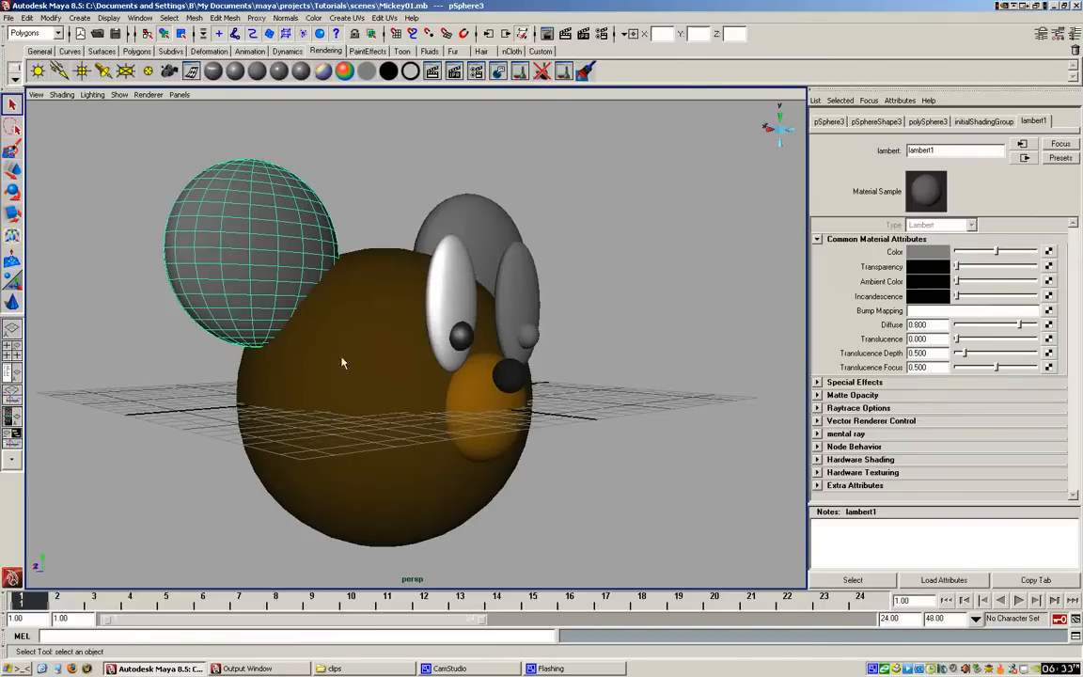
pyautogui.rightClick(247, 235)
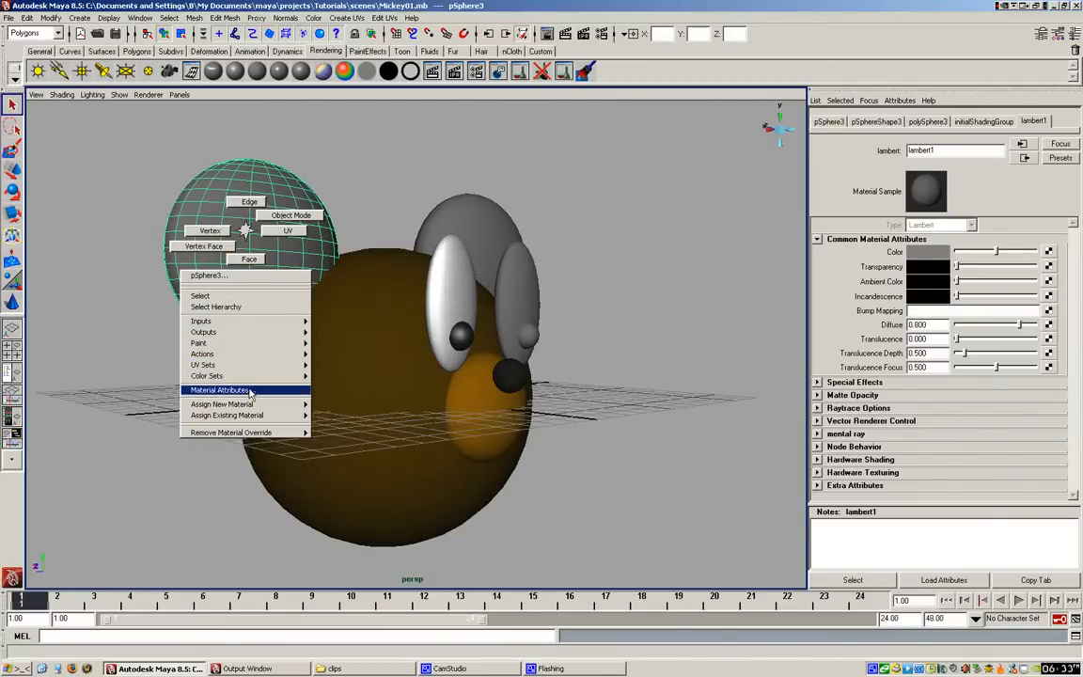
pyautogui.moveTo(247, 424)
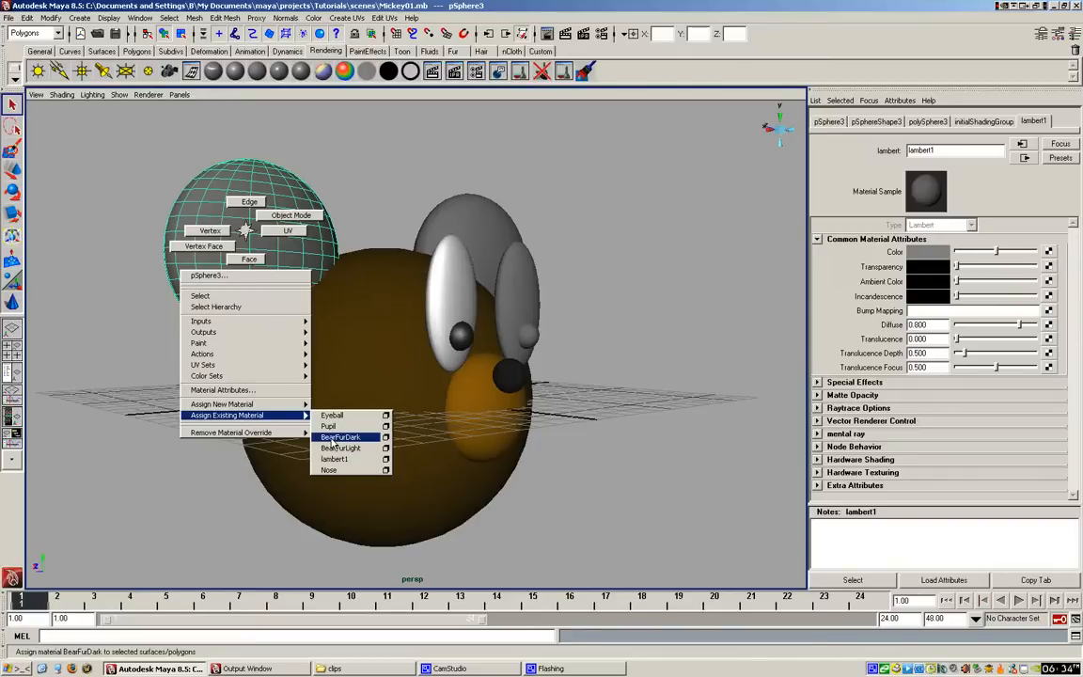
pyautogui.click(332, 438)
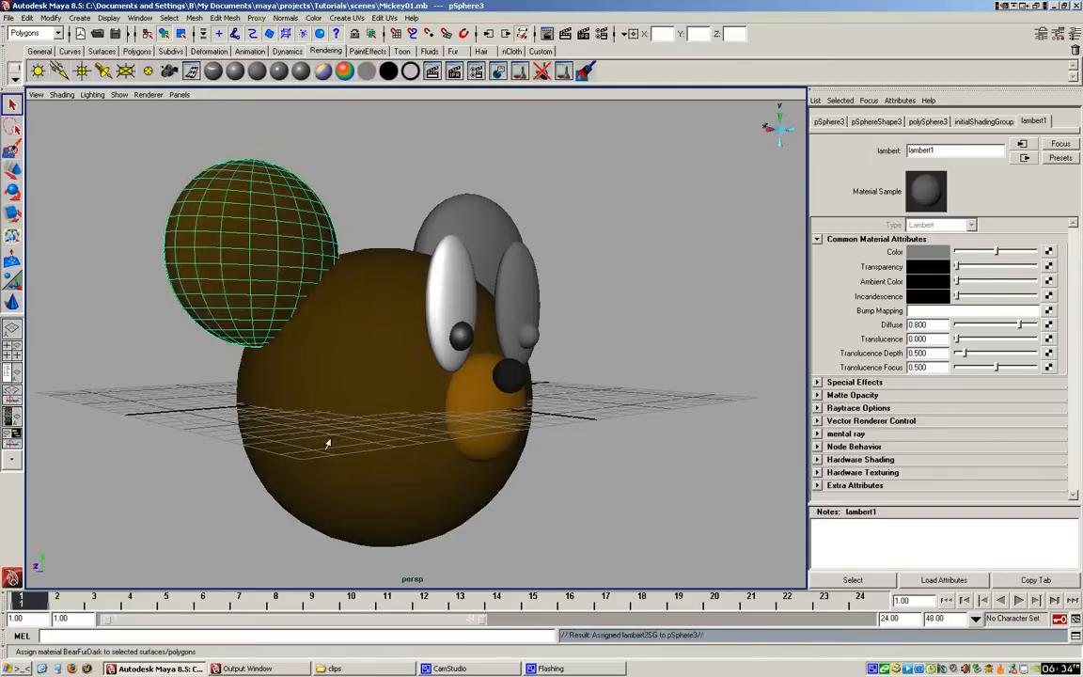
pyautogui.click(475, 222)
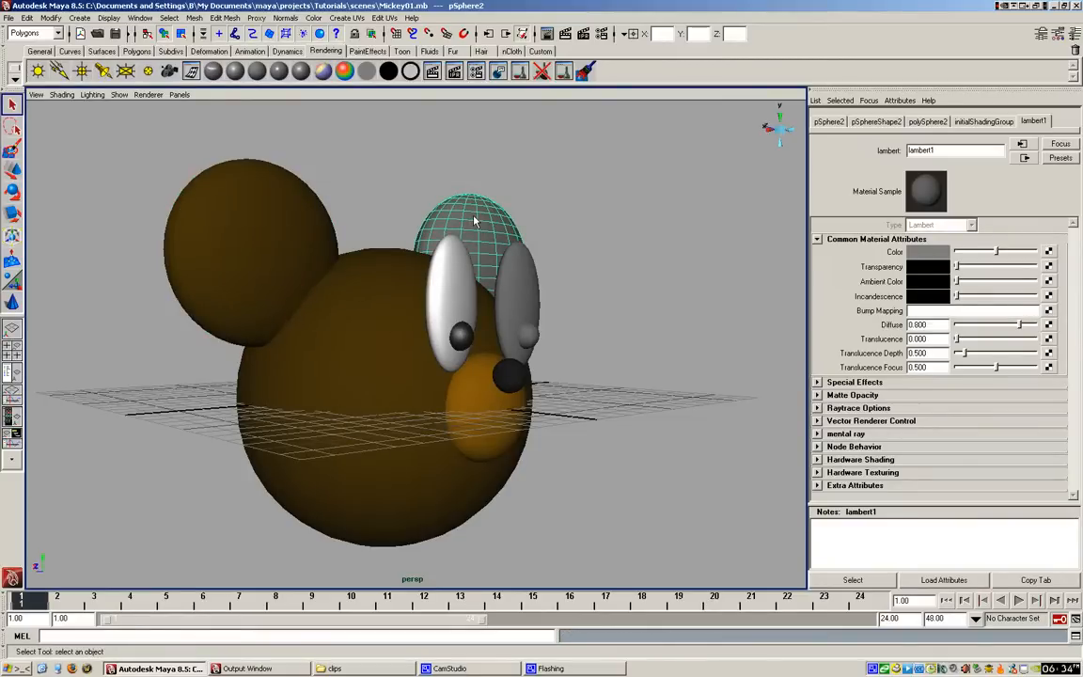
pyautogui.rightClick(475, 220)
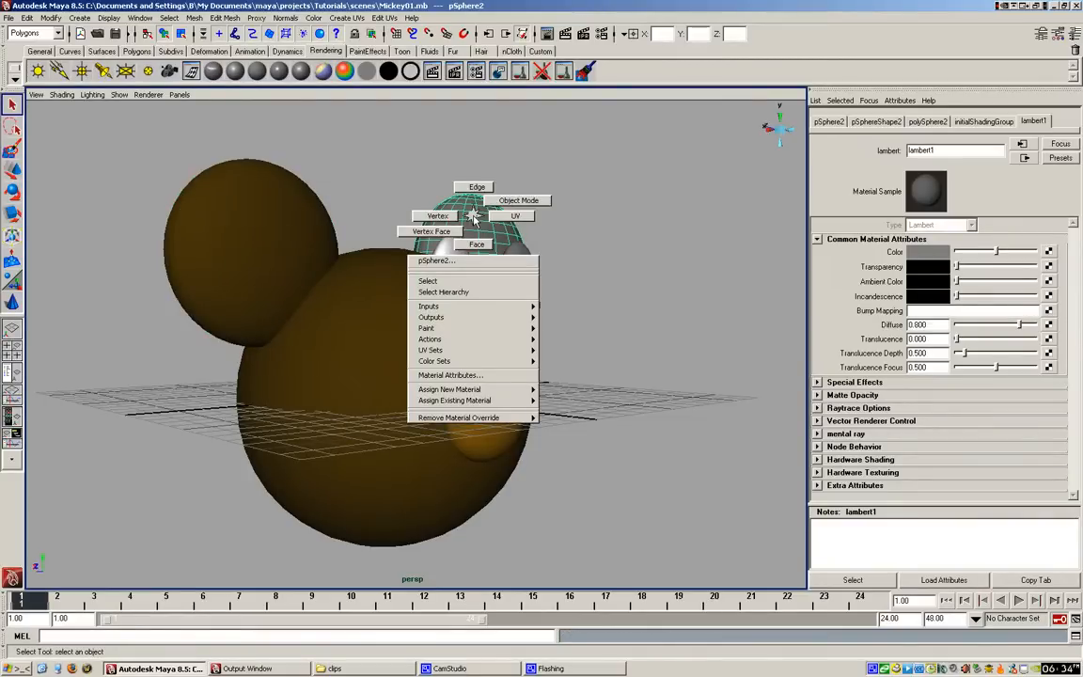
pyautogui.moveTo(487, 404)
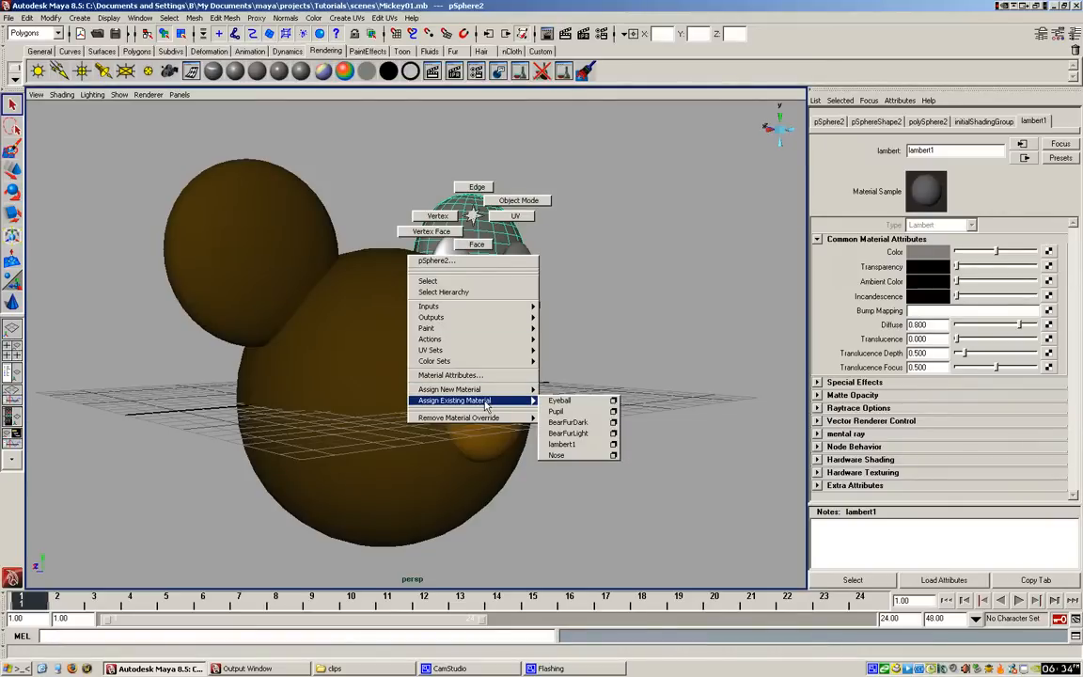
pyautogui.click(564, 424)
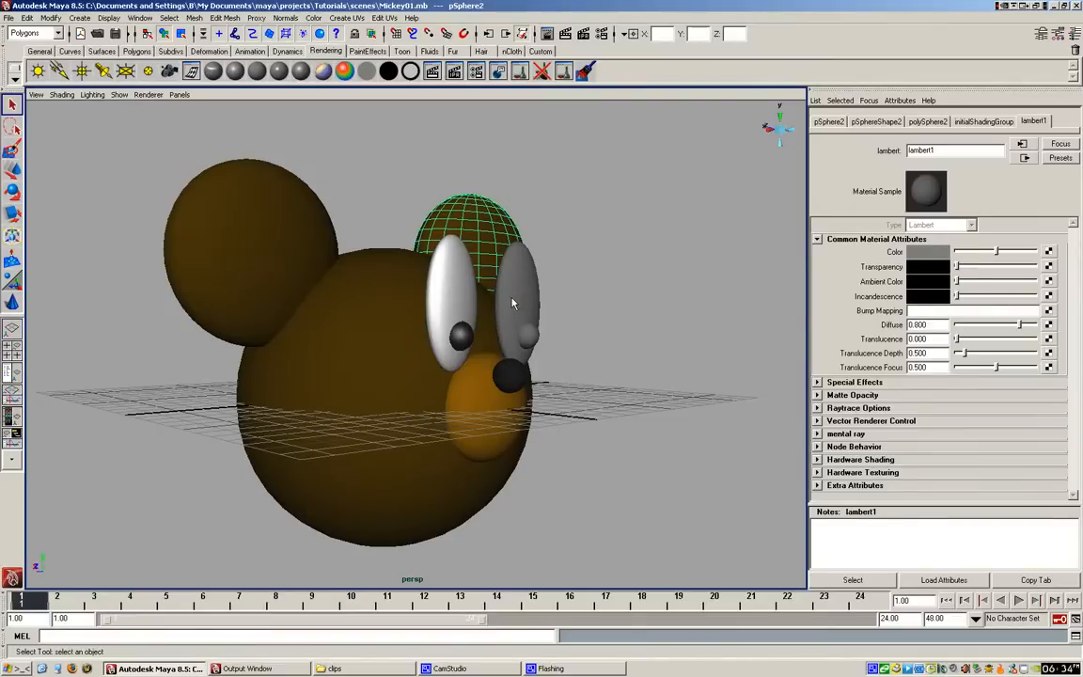
# Assign the existing Eyeball material to the remaining gray eye and the existing Pupil material to its pupil.
pyautogui.click(513, 302)
pyautogui.rightClick(511, 297)
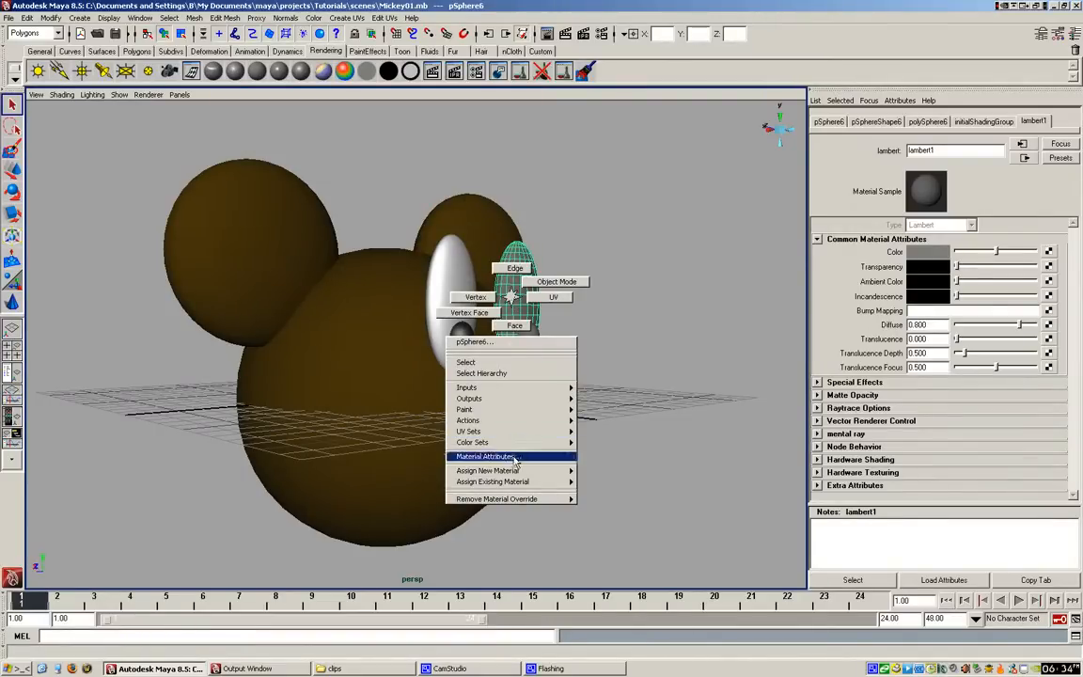
pyautogui.moveTo(557, 486)
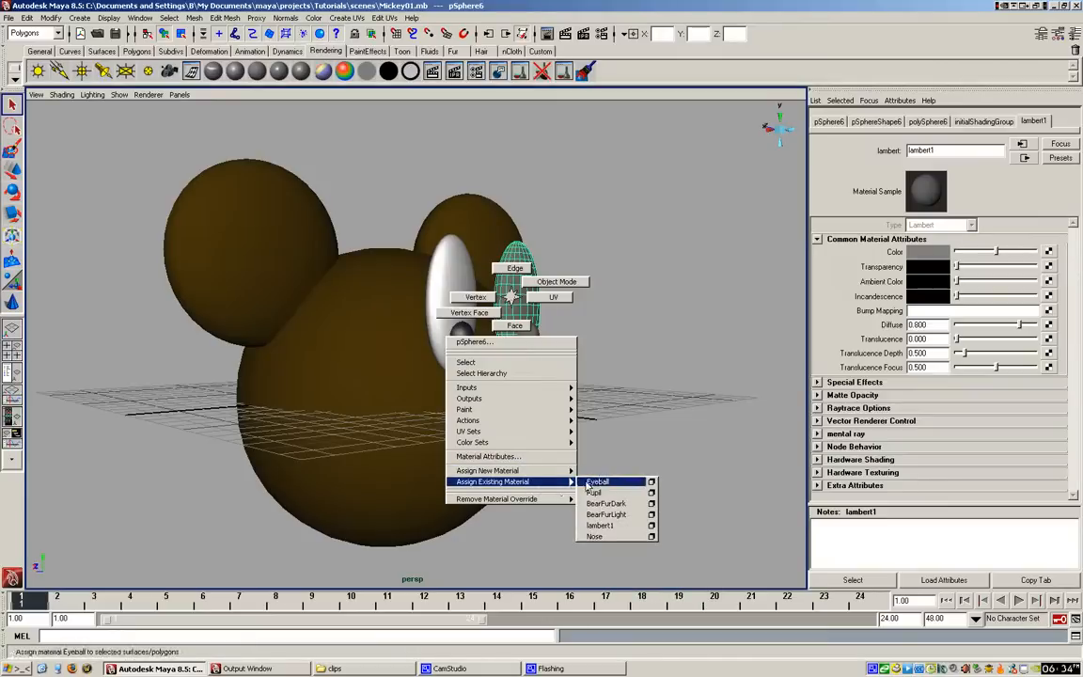
pyautogui.click(594, 482)
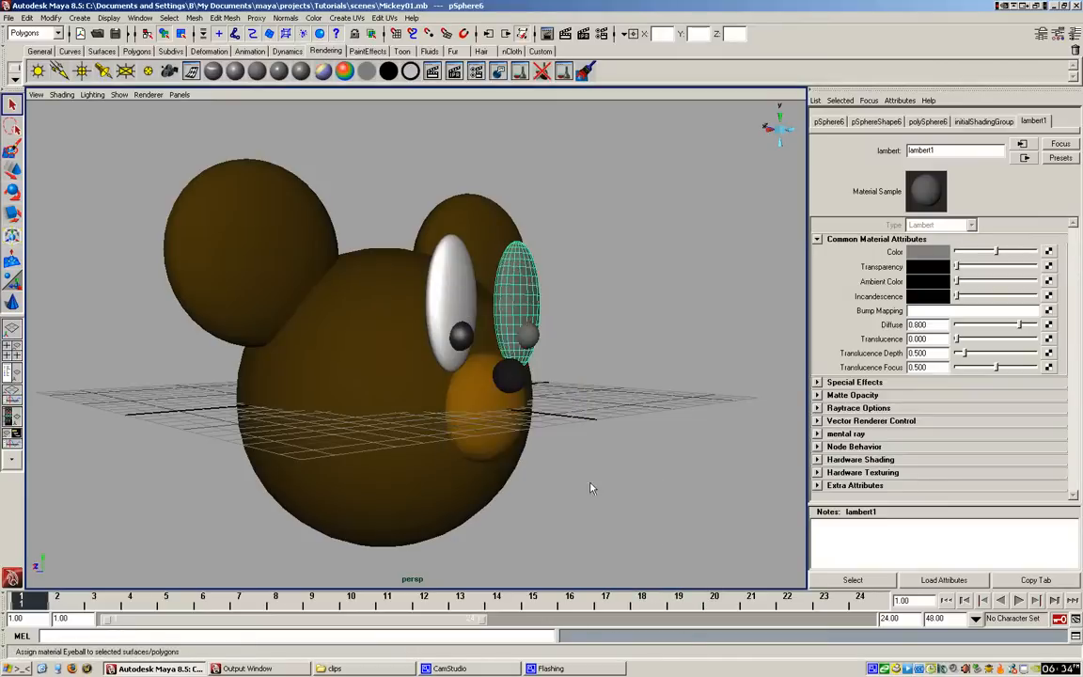
pyautogui.click(528, 337)
pyautogui.rightClick(527, 336)
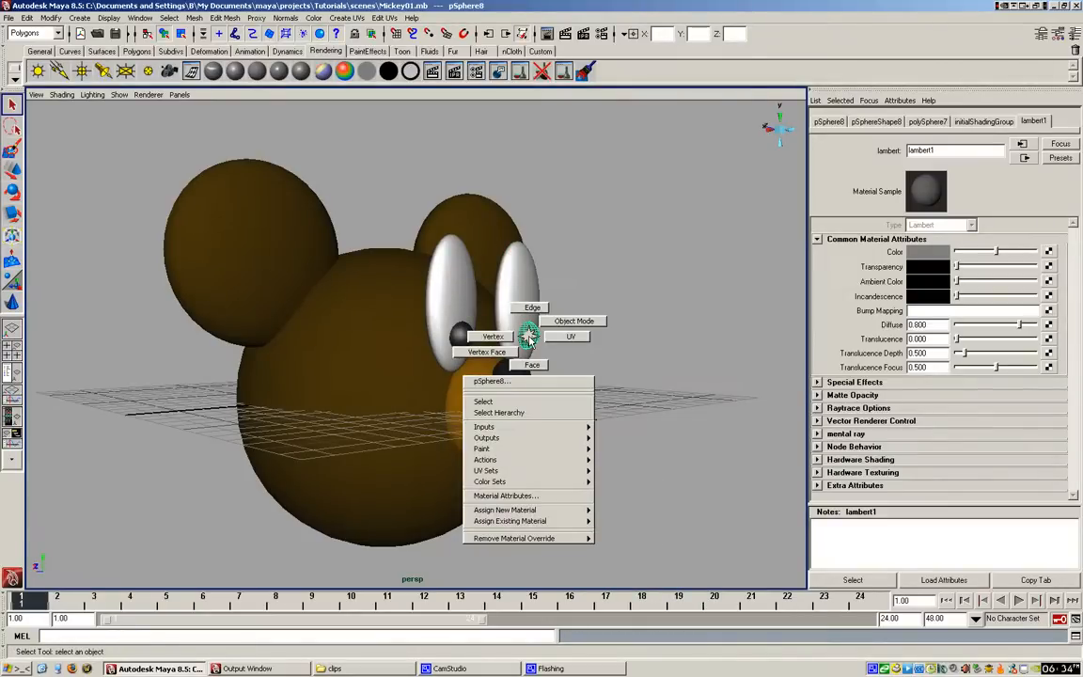
pyautogui.moveTo(555, 521)
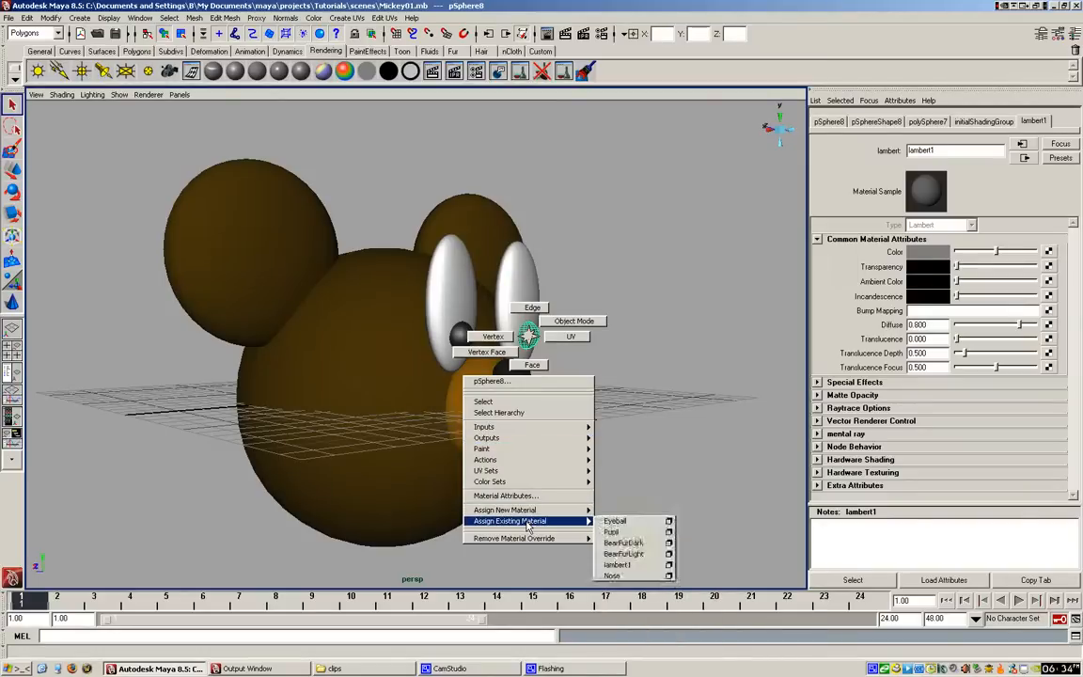
pyautogui.click(616, 532)
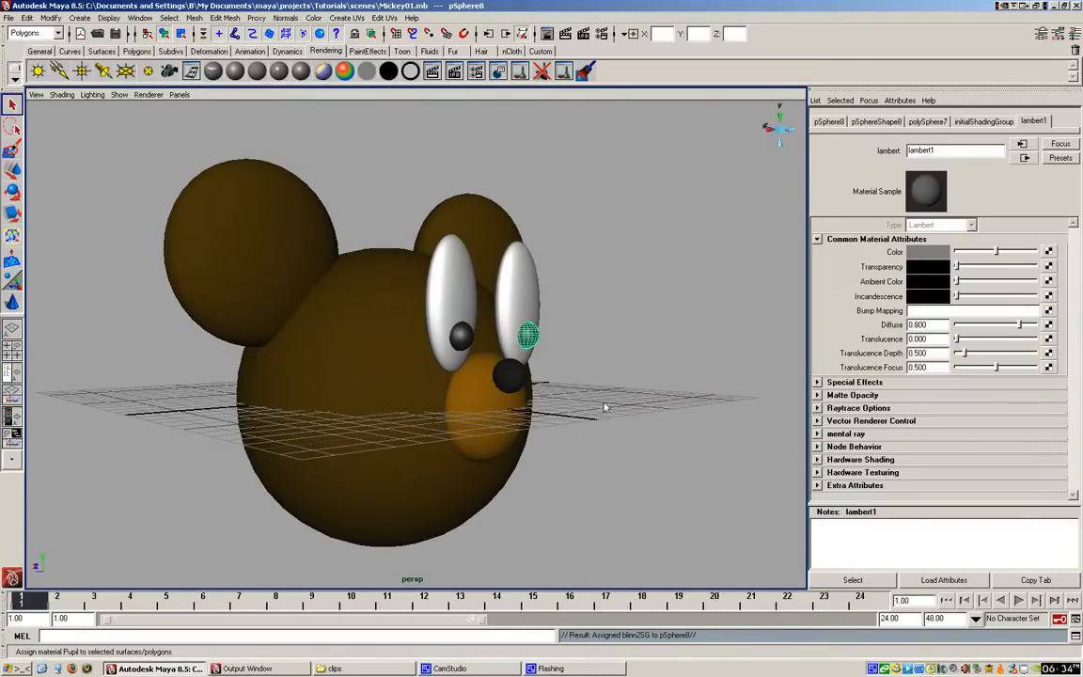
# Create a small polygon cone beside the muzzle in the front view, with its tip extending toward the back of the head.
pyautogui.keyDown('alt'); pyautogui.moveTo(606, 402); pyautogui.dragTo(452, 415); pyautogui.keyUp('alt')
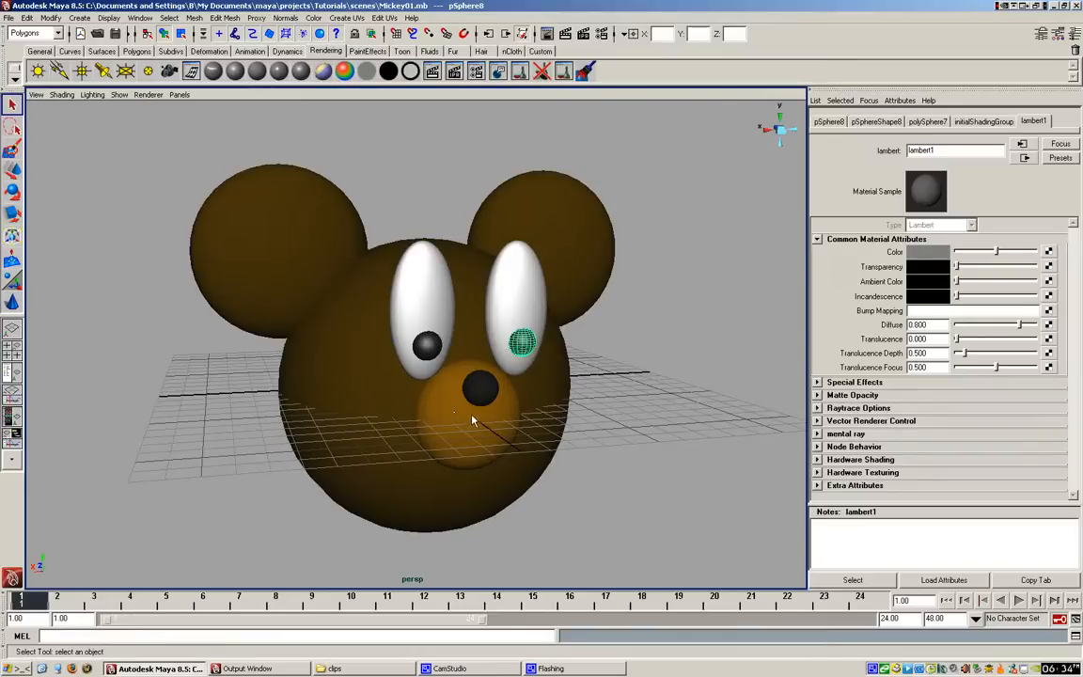
pyautogui.keyDown('alt'); pyautogui.moveTo(424, 439); pyautogui.dragTo(497, 428); pyautogui.keyUp('alt')
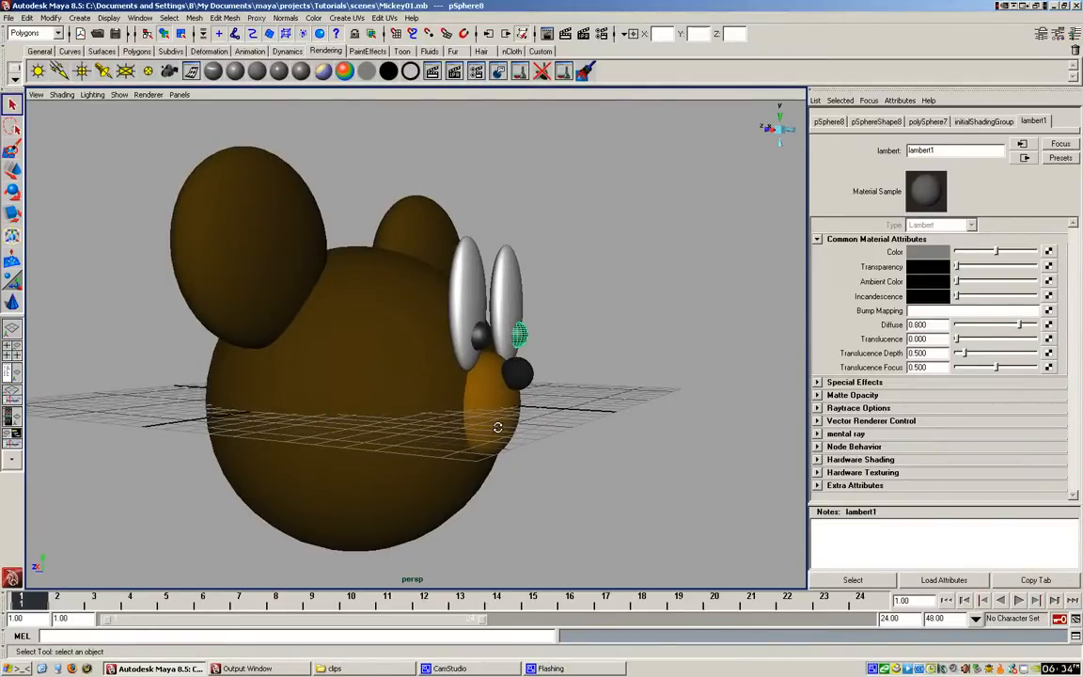
pyautogui.press('space')
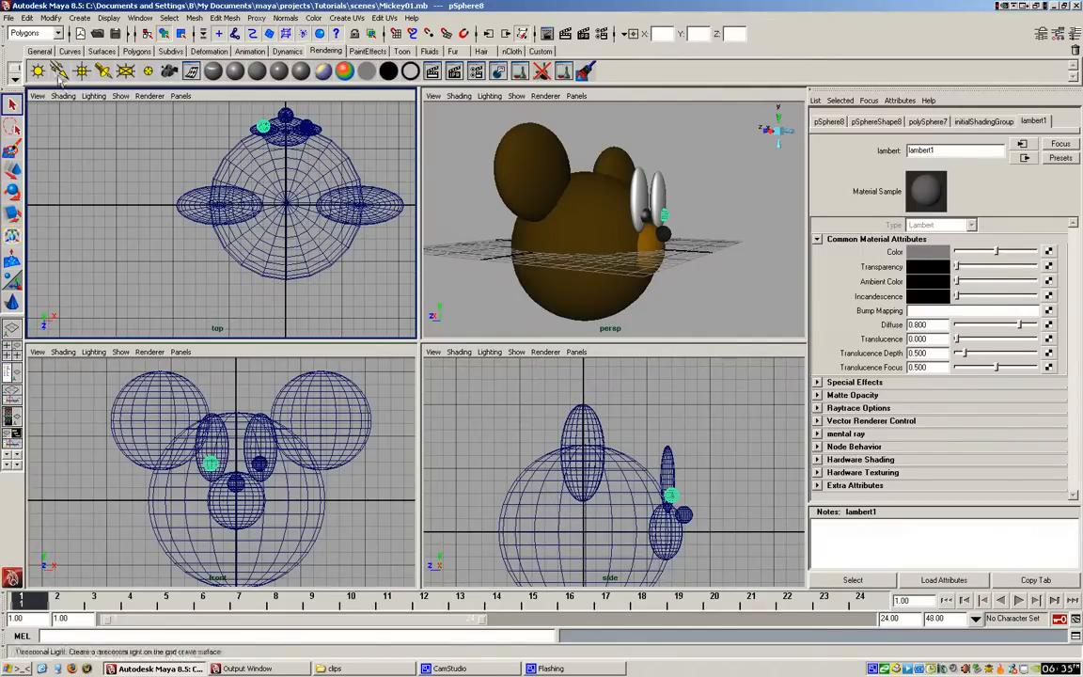
pyautogui.click(136, 51)
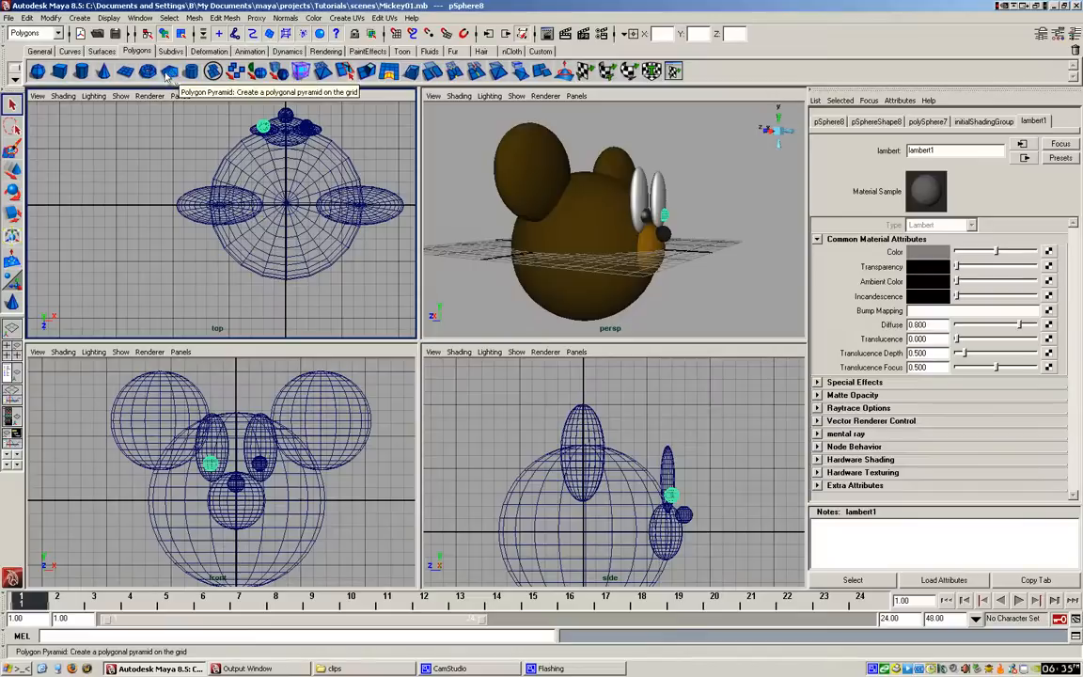
pyautogui.click(103, 72)
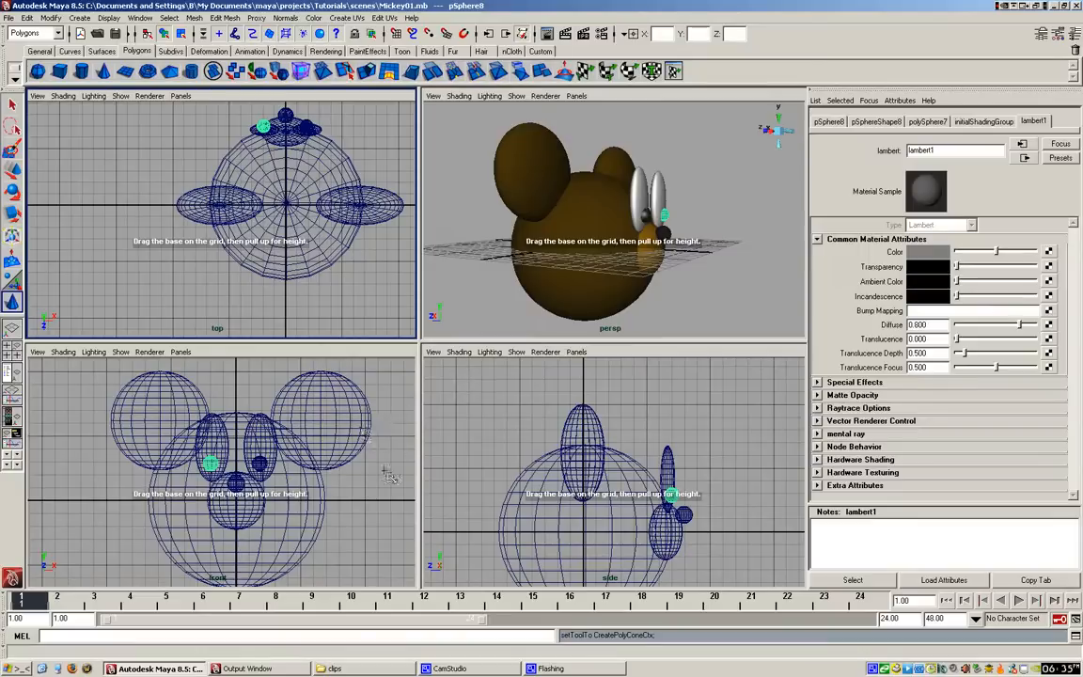
pyautogui.click(285, 489)
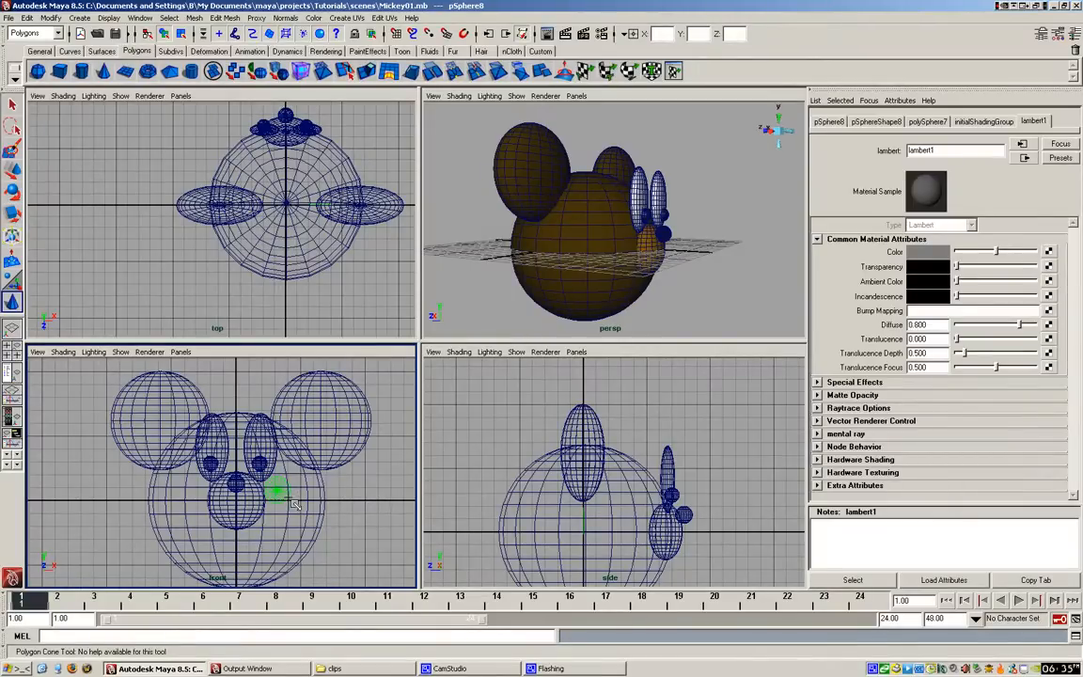
pyautogui.moveTo(289, 498); pyautogui.dragTo(290, 499)
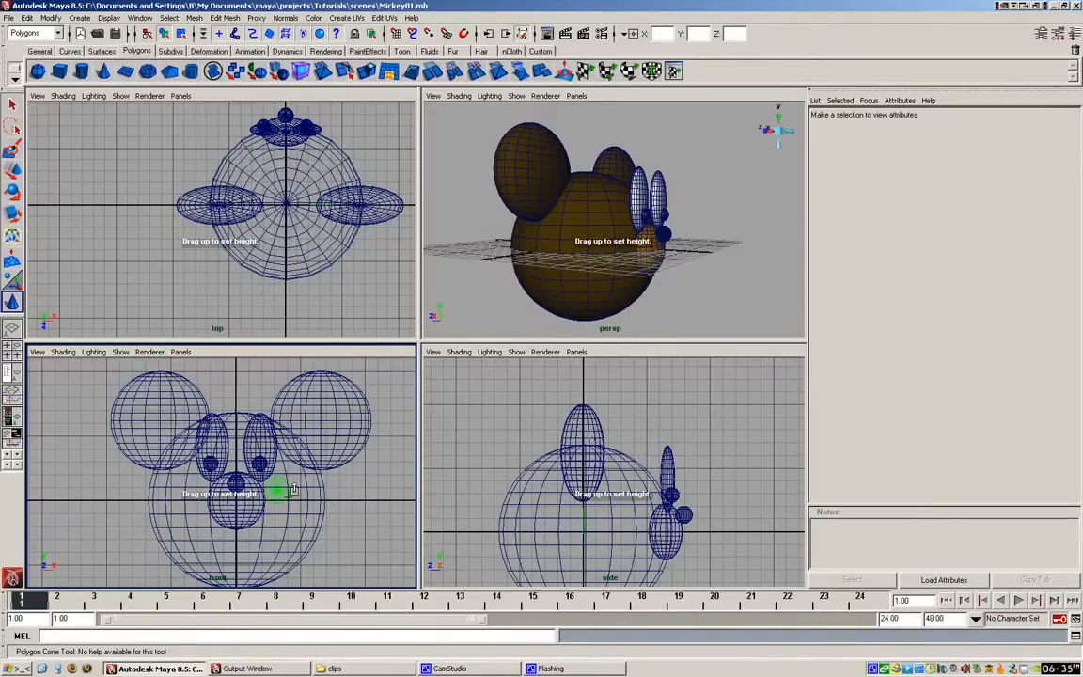
pyautogui.click(577, 520)
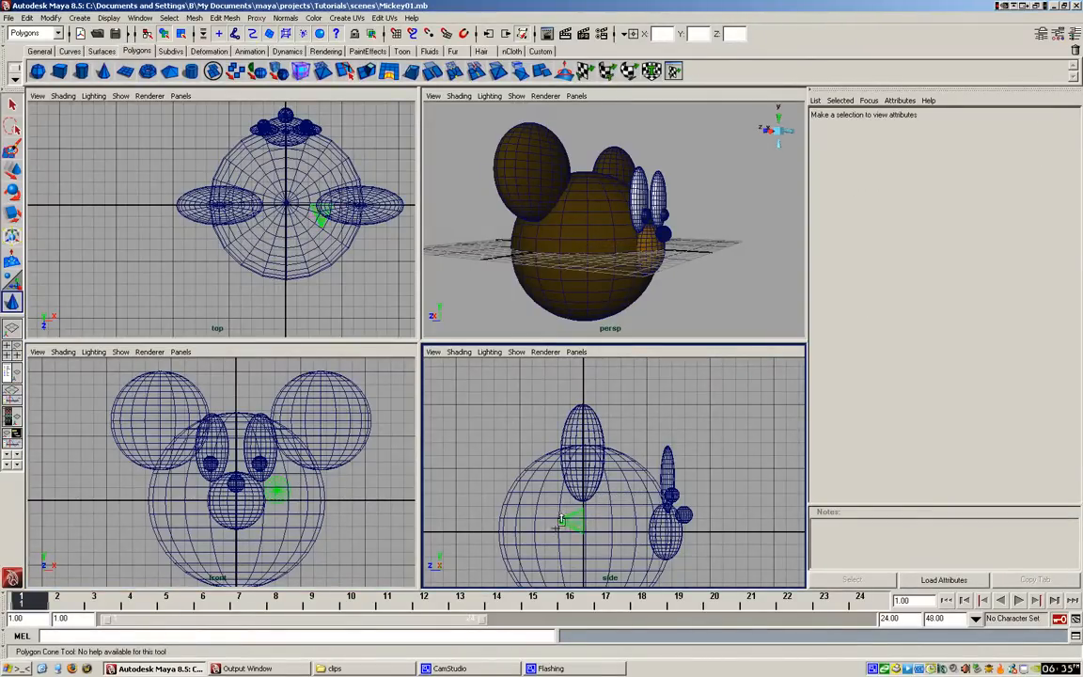
pyautogui.moveTo(556, 527); pyautogui.dragTo(554, 528)
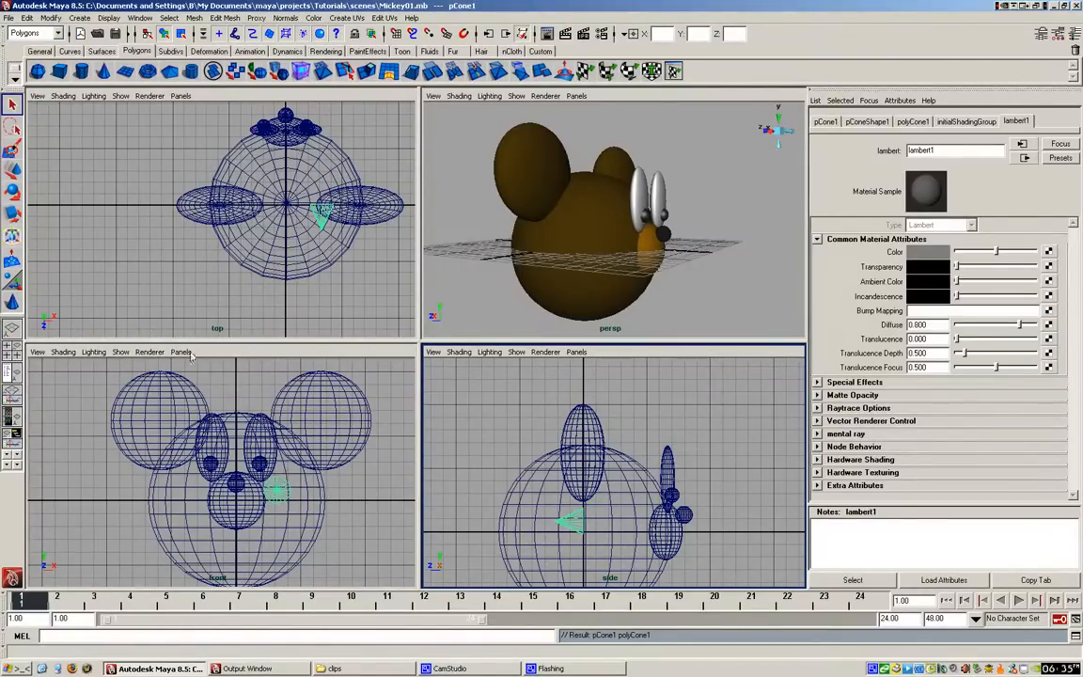
# Move the cone sideways onto the head's centerline and lower it into the bottom half of the muzzle.
pyautogui.press('w')
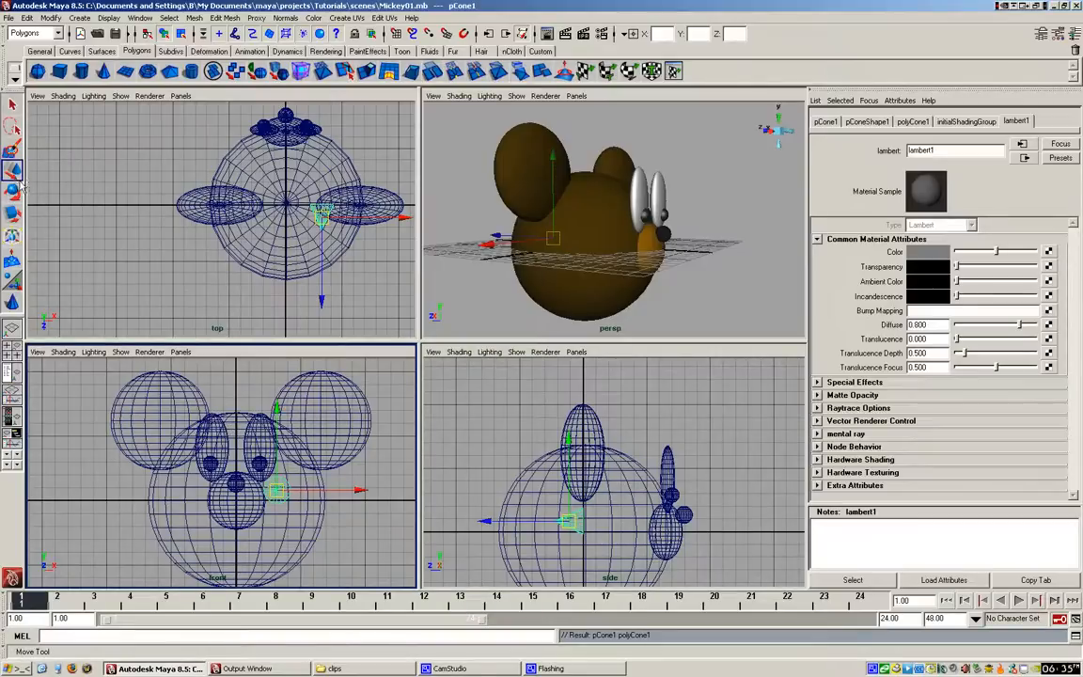
pyautogui.moveTo(357, 492); pyautogui.dragTo(320, 492)
pyautogui.moveTo(239, 411); pyautogui.dragTo(241, 432)
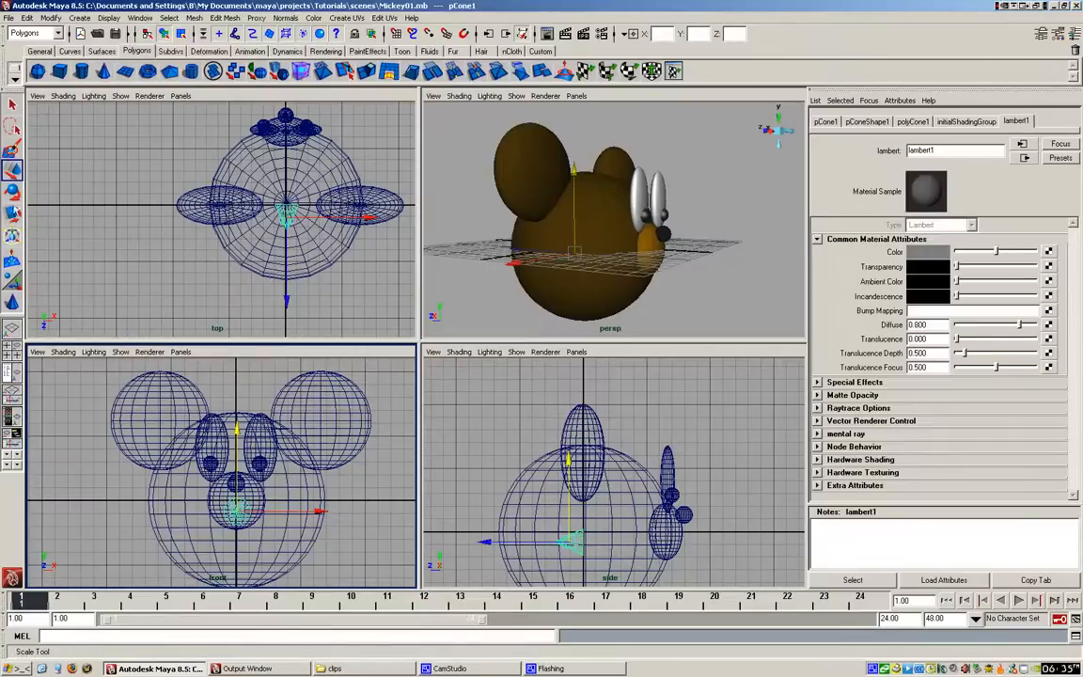
# Rotate the cone in the side view until its tip points mostly upward, and move it forward into the muzzle's lower front.
pyautogui.click(13, 192)
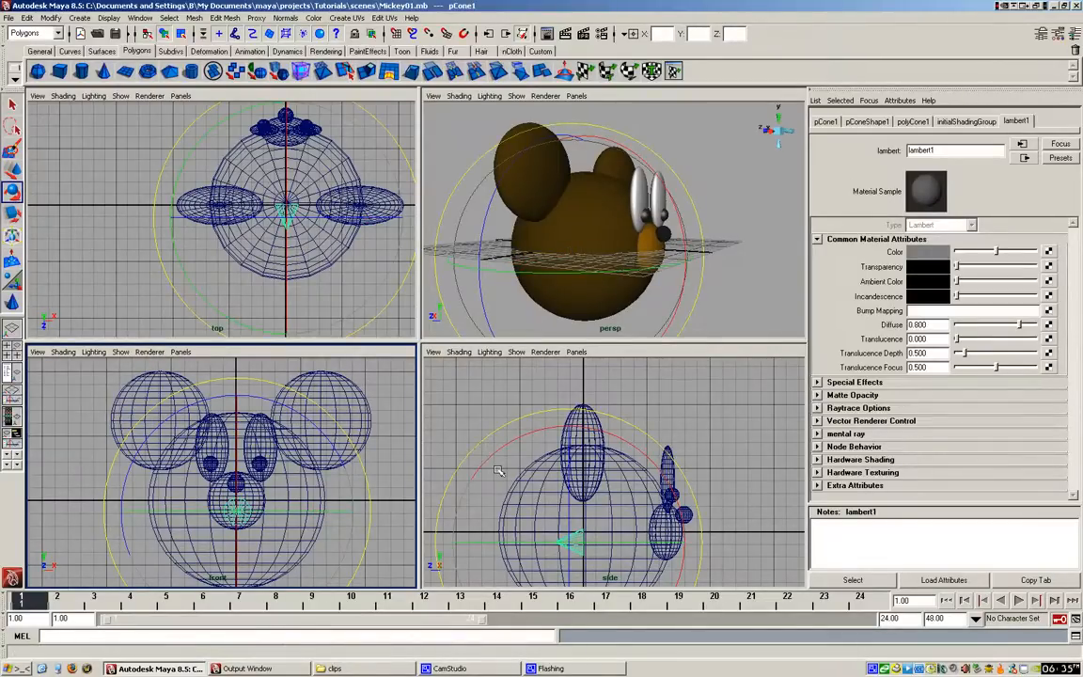
pyautogui.moveTo(508, 446); pyautogui.dragTo(486, 489)
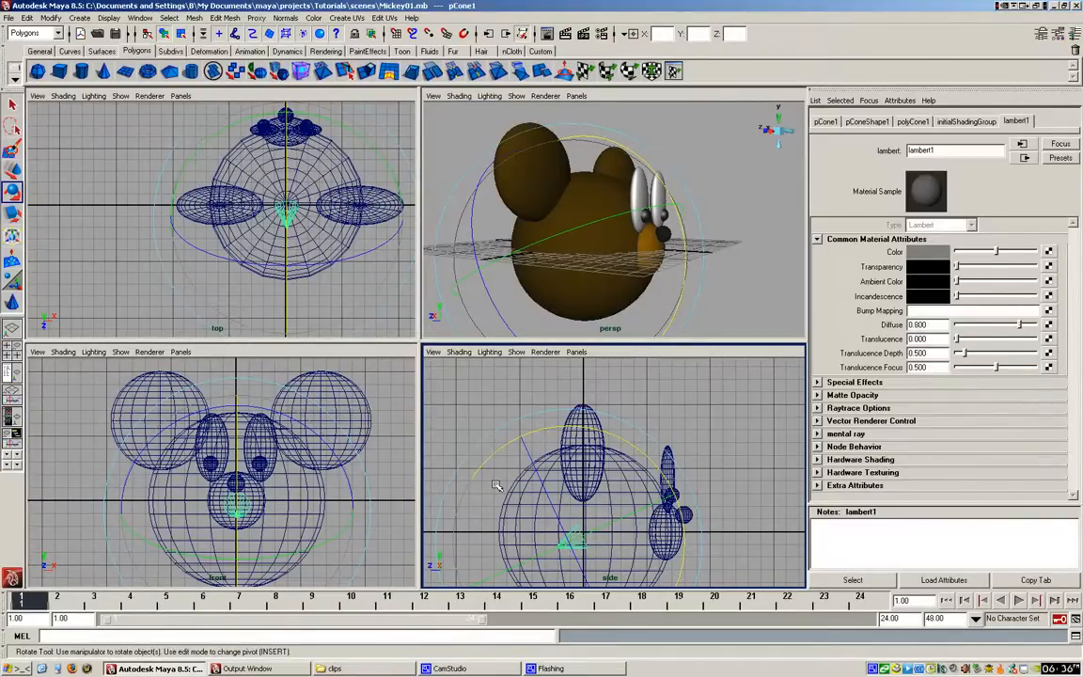
pyautogui.press('w')
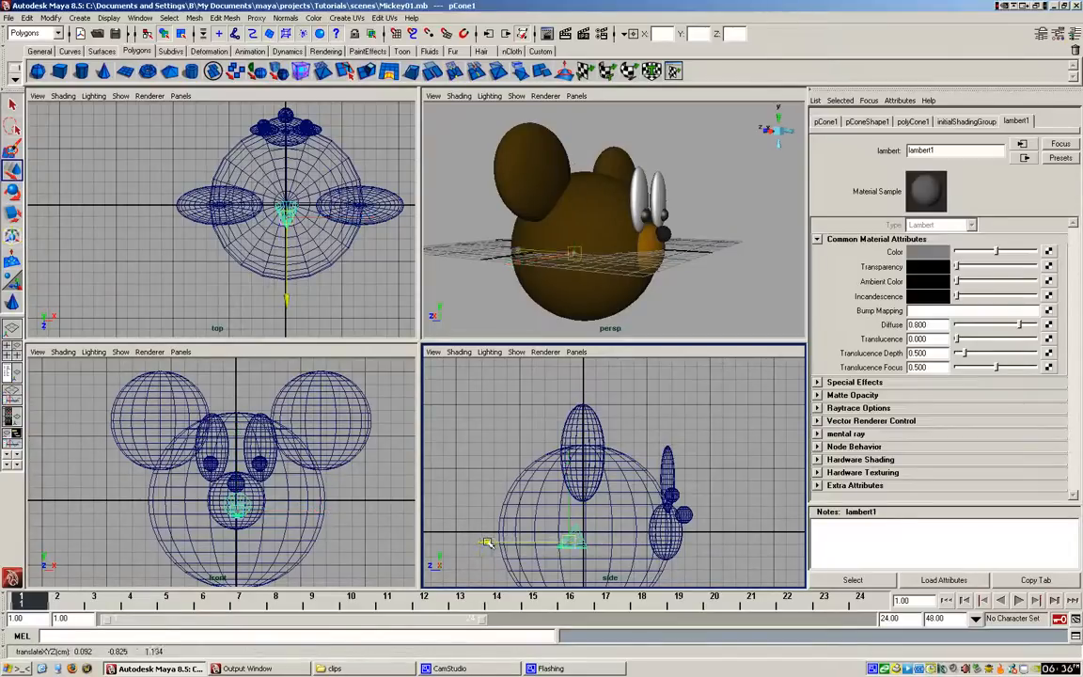
pyautogui.moveTo(486, 542); pyautogui.dragTo(583, 532)
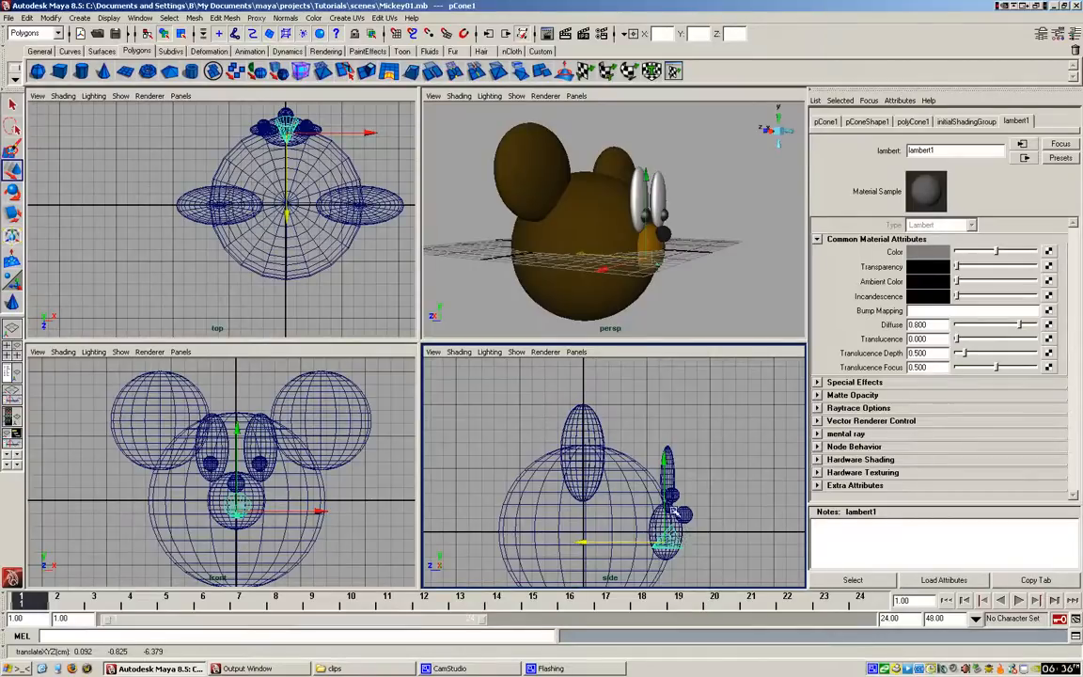
# Assign a new Blinn material to the mouth cone and set its color to fully saturated dark red.
pyautogui.press('space')
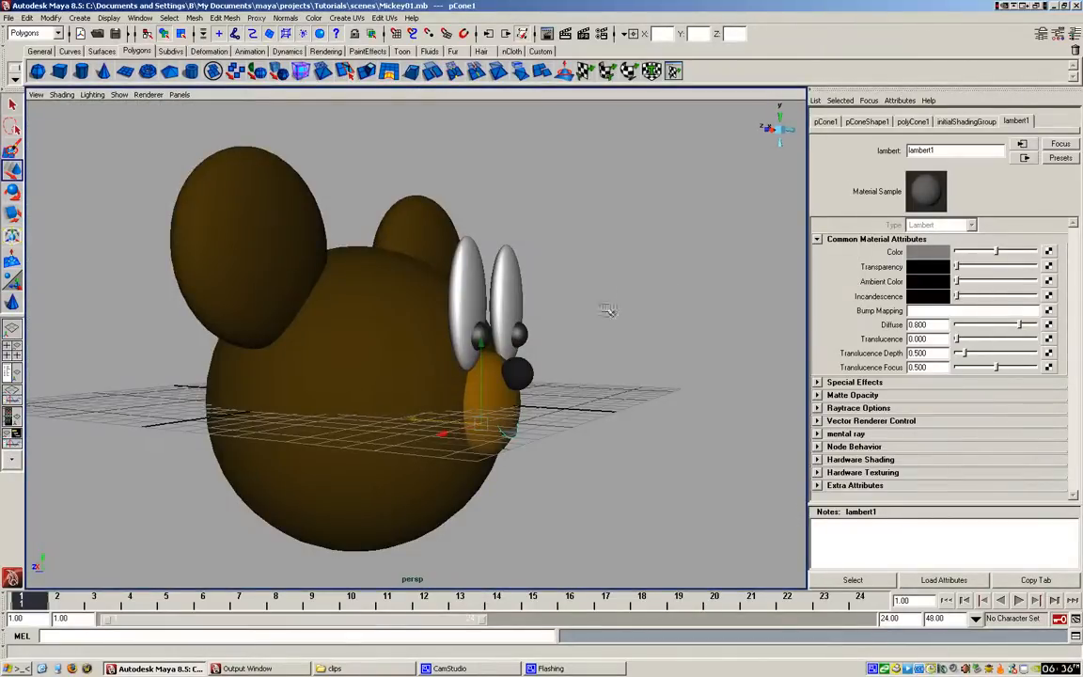
pyautogui.click(329, 52)
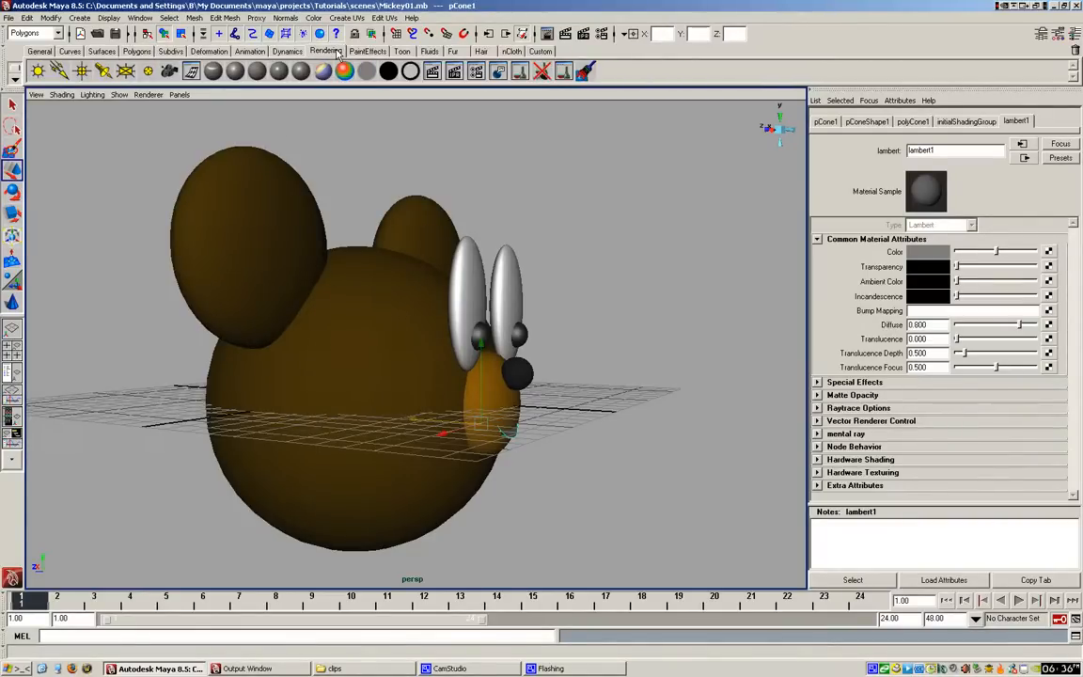
pyautogui.click(236, 73)
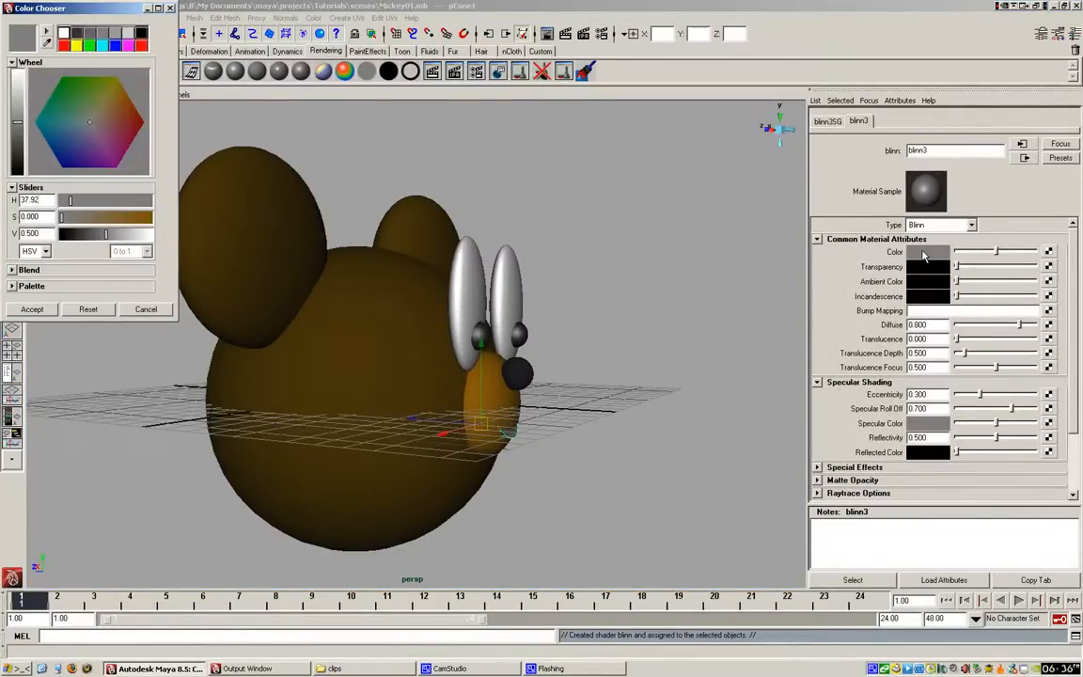
pyautogui.click(138, 123)
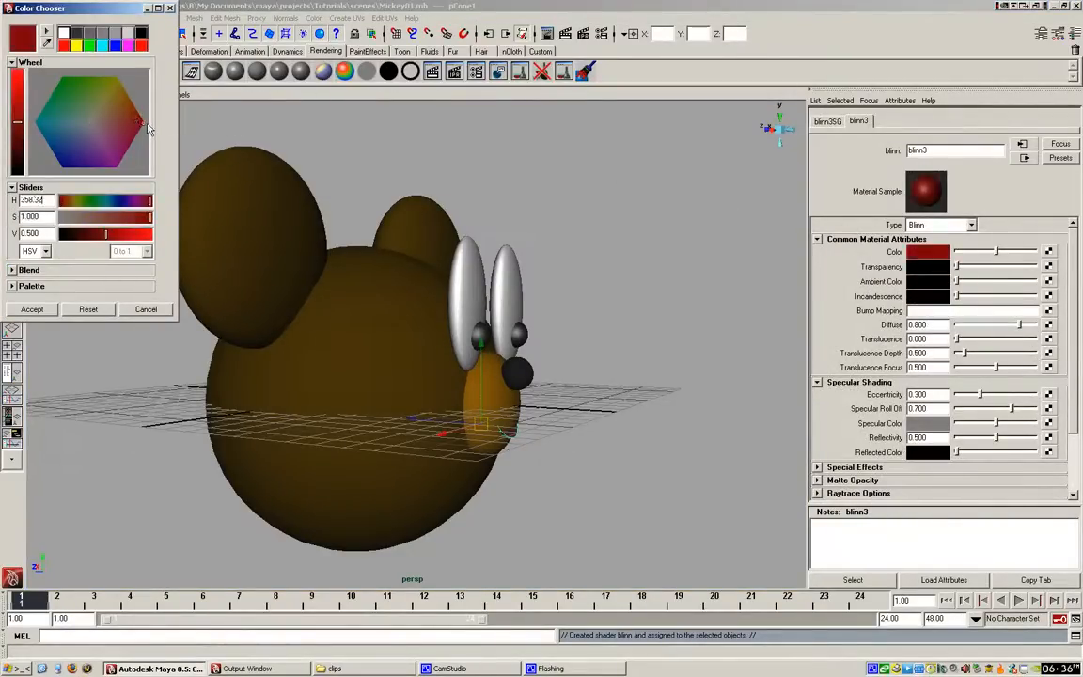
pyautogui.moveTo(147, 125); pyautogui.dragTo(149, 127)
pyautogui.click(34, 311)
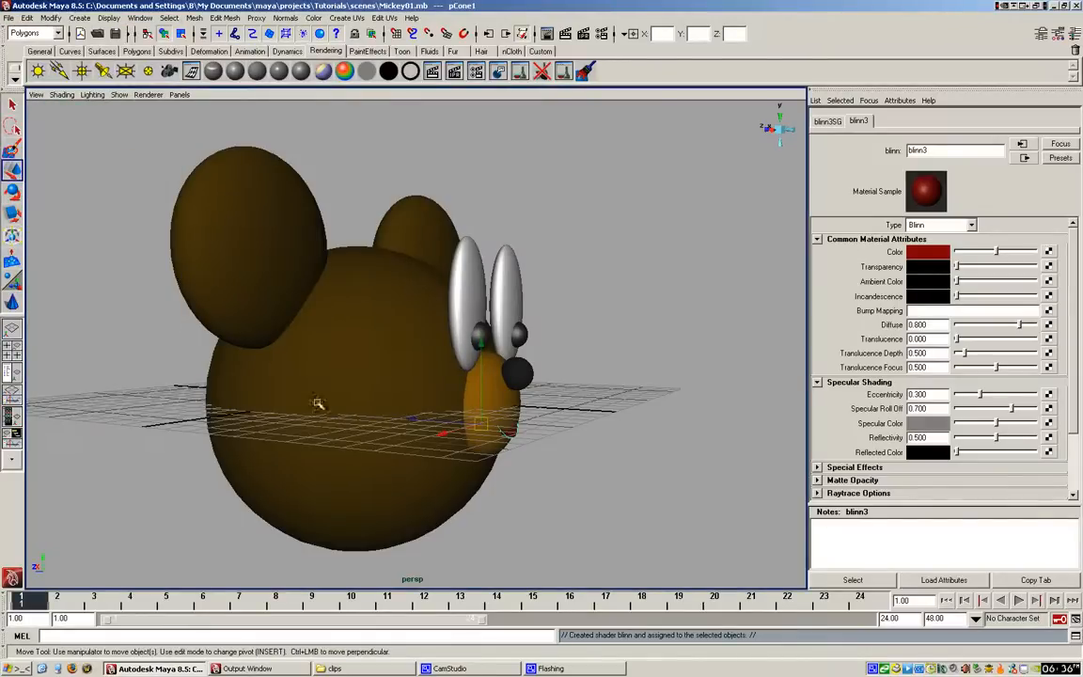
# Save the scene as Mickey02.mb in the scenes folder, replacing the existing file.
pyautogui.keyDown('alt'); pyautogui.moveTo(522, 498); pyautogui.dragTo(493, 486); pyautogui.keyUp('alt')
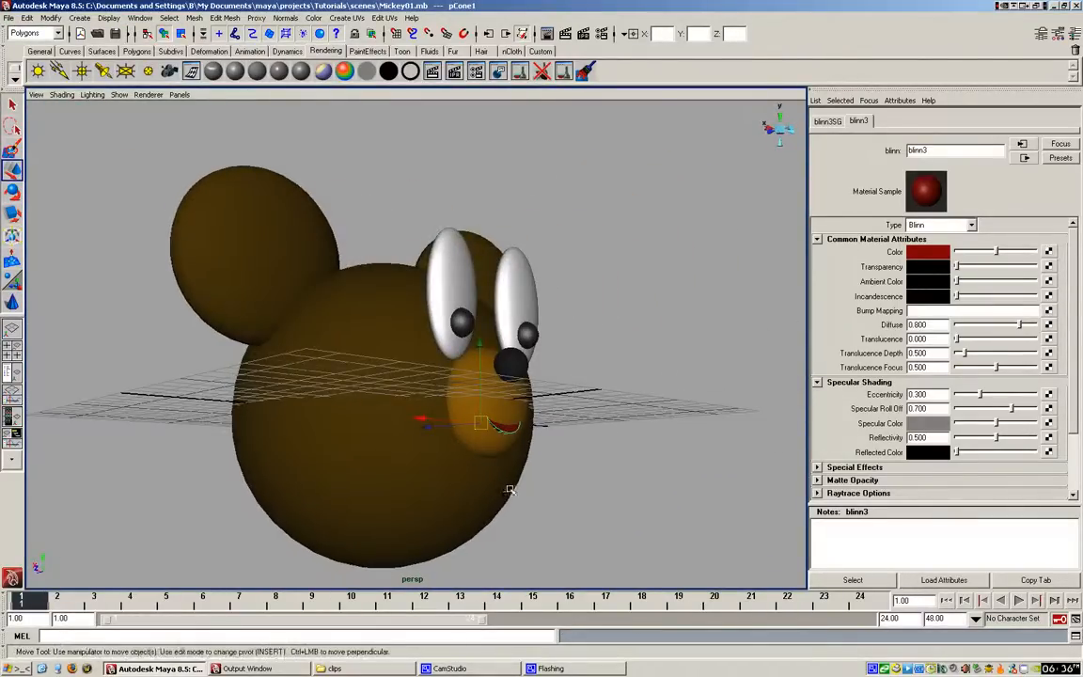
pyautogui.click(9, 18)
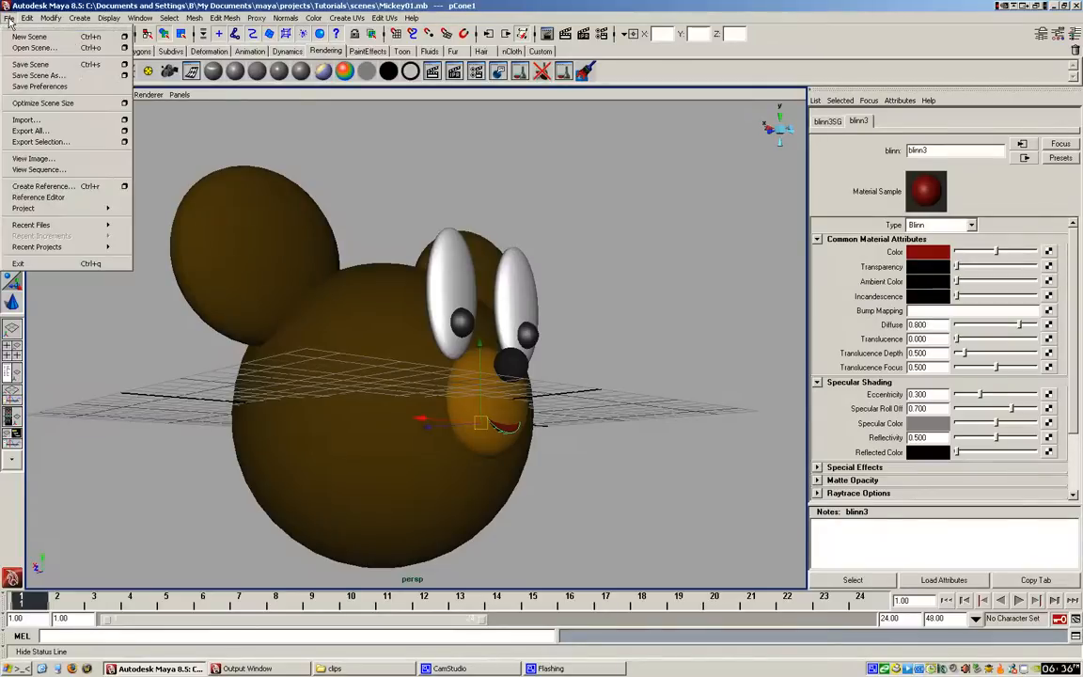
pyautogui.click(36, 75)
pyautogui.click(459, 274)
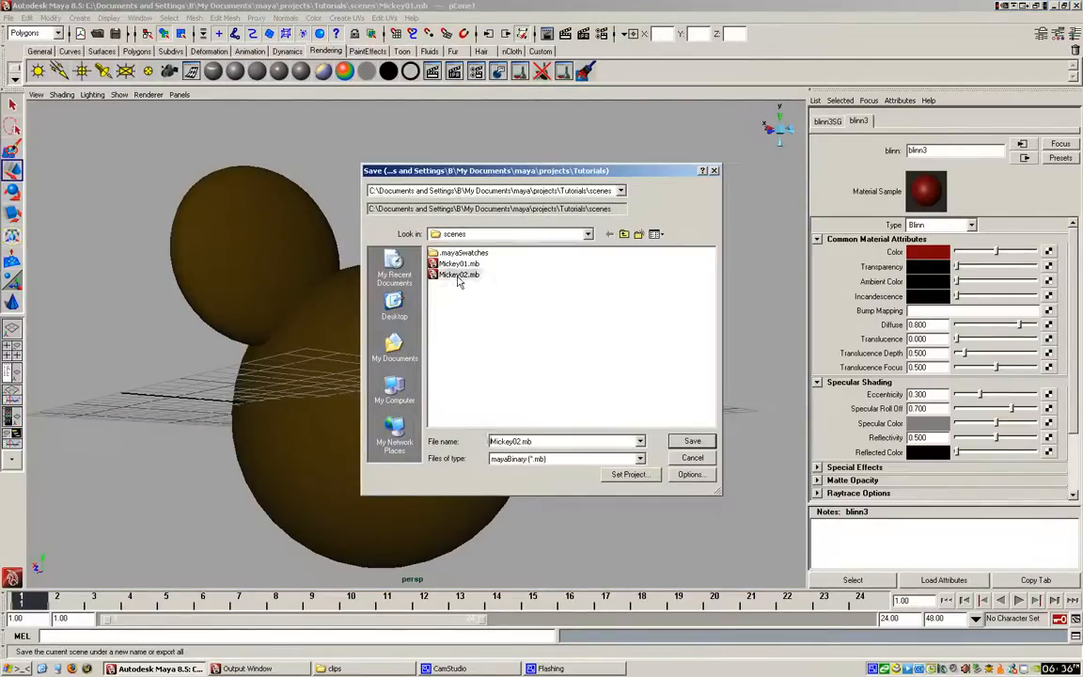
pyautogui.click(691, 441)
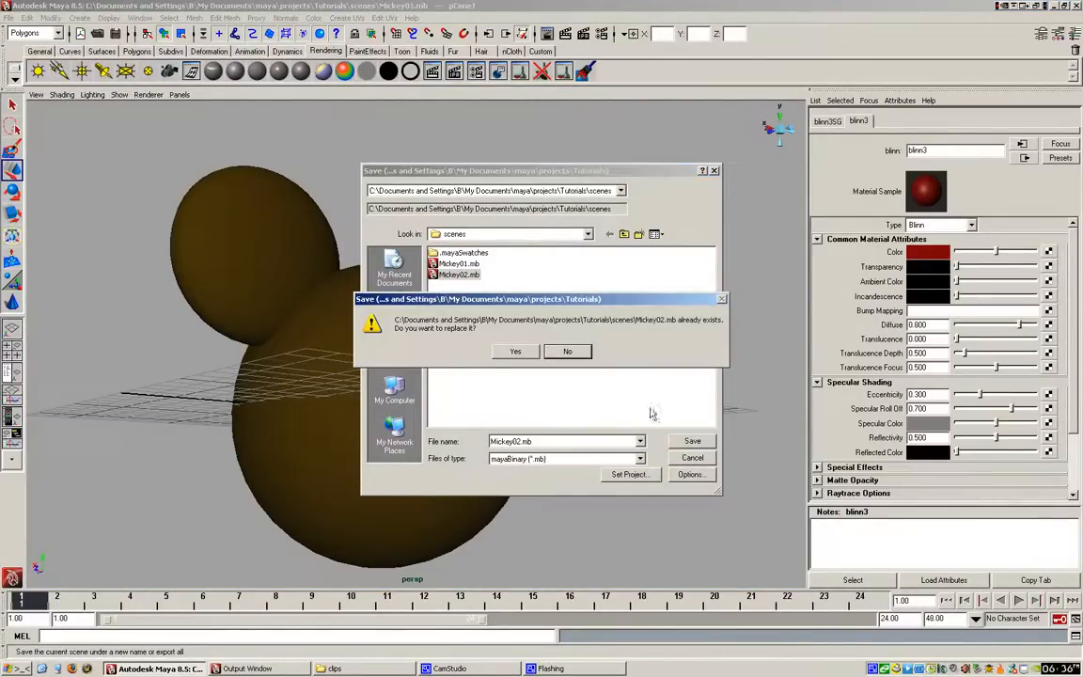
pyautogui.click(522, 353)
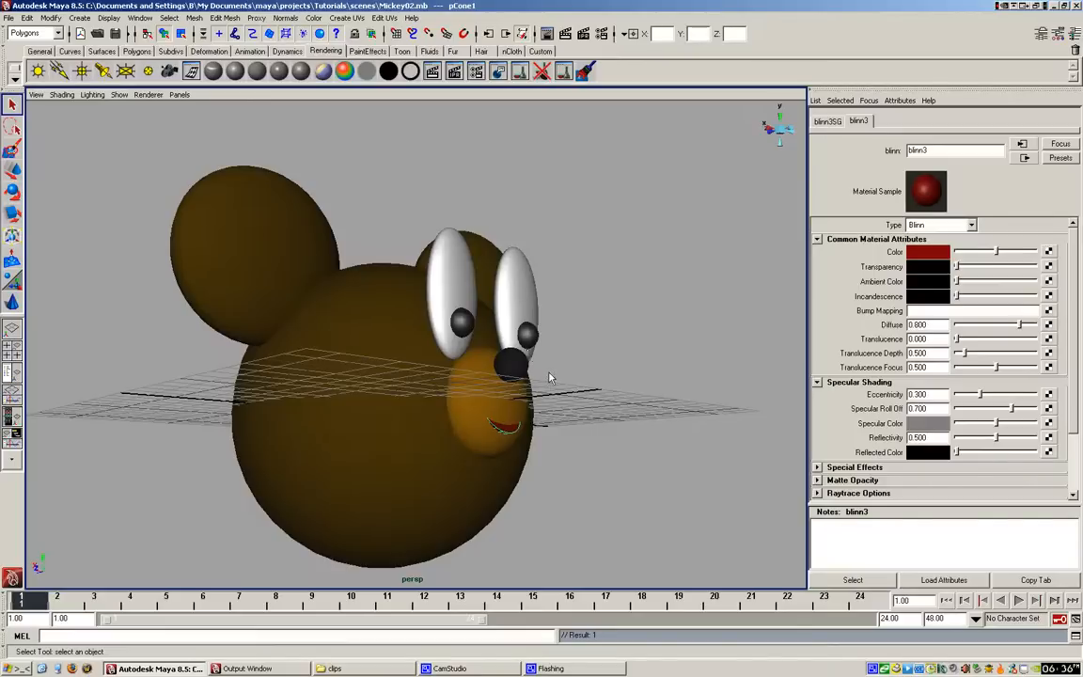